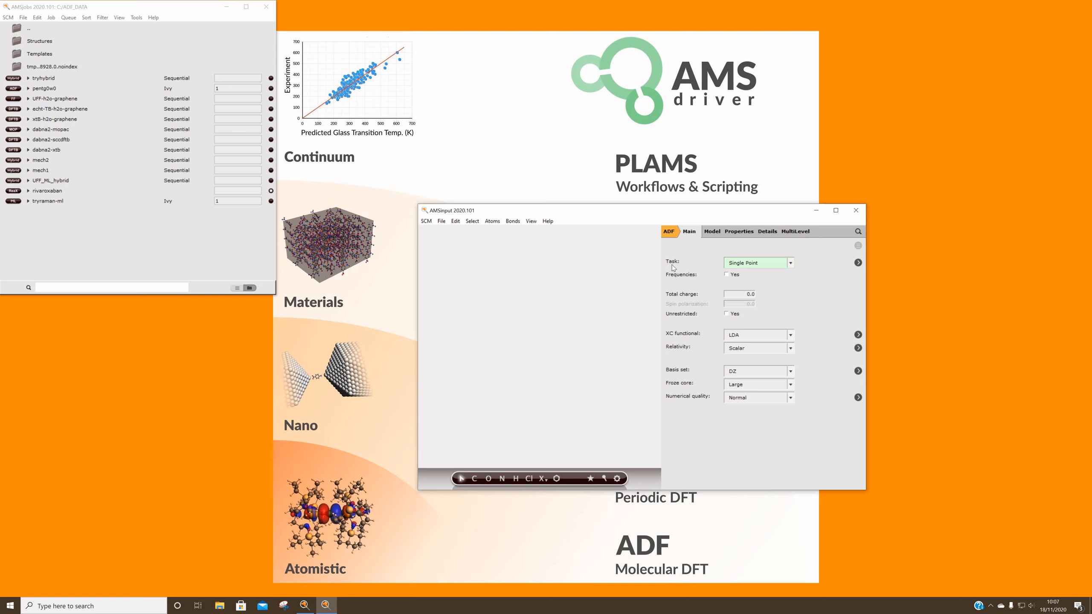
Examine the available calculation tasks and the model options offered for the ADF engine
left_click(753, 264)
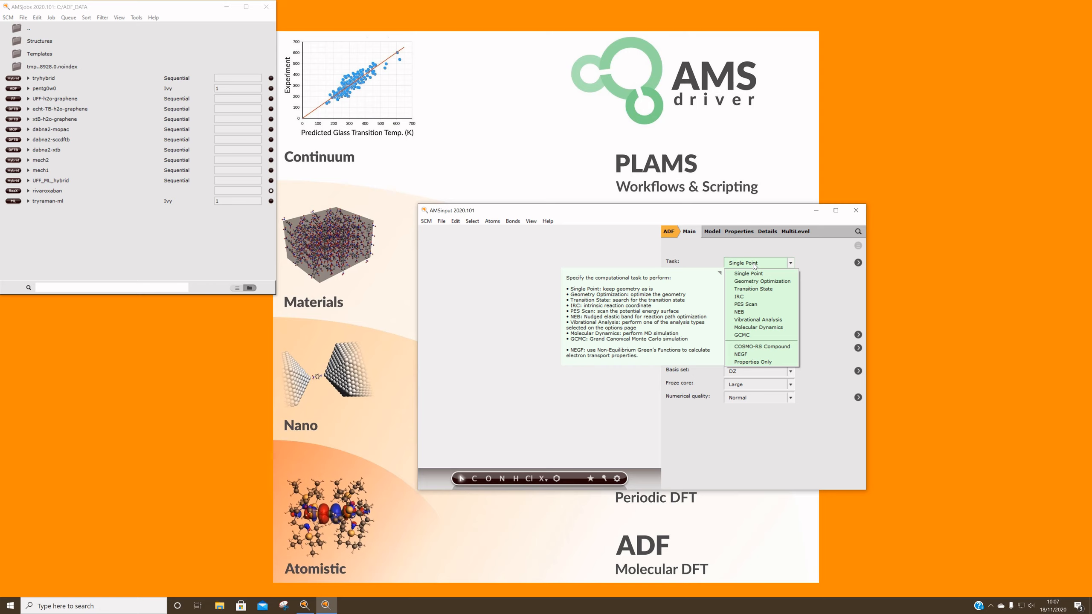
left_click(711, 260)
left_click(717, 232)
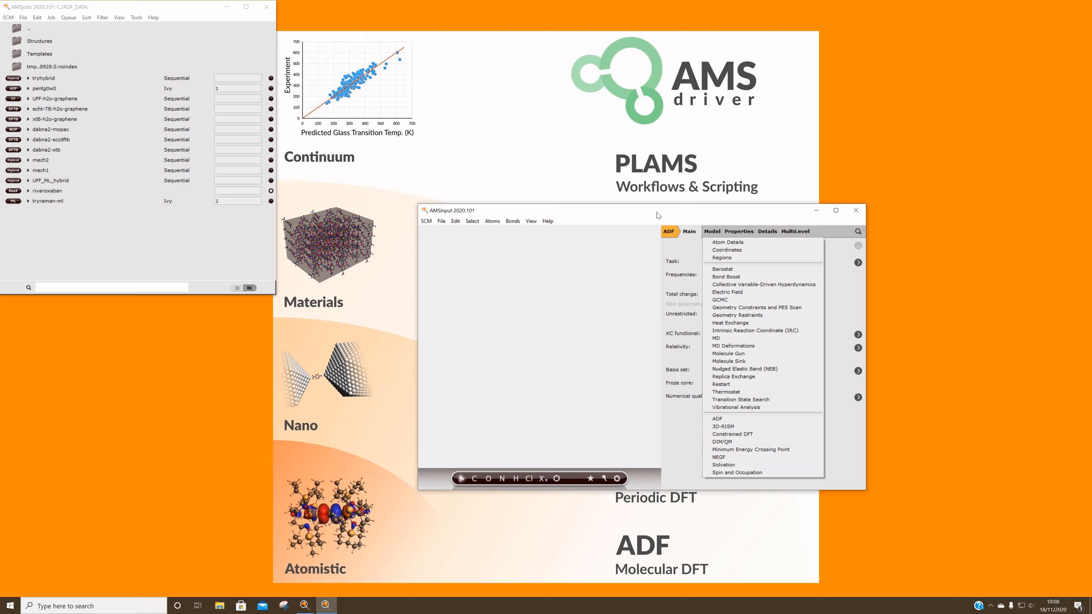
Switch the engine to DFTB and examine its model and property options
left_click(669, 235)
left_click(676, 243)
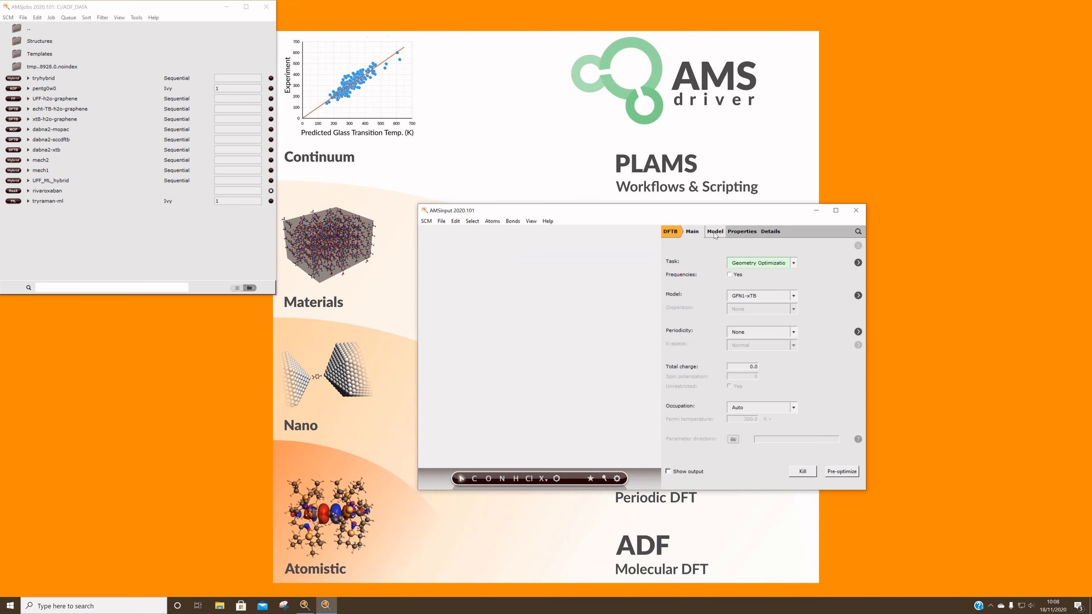
left_click(715, 233)
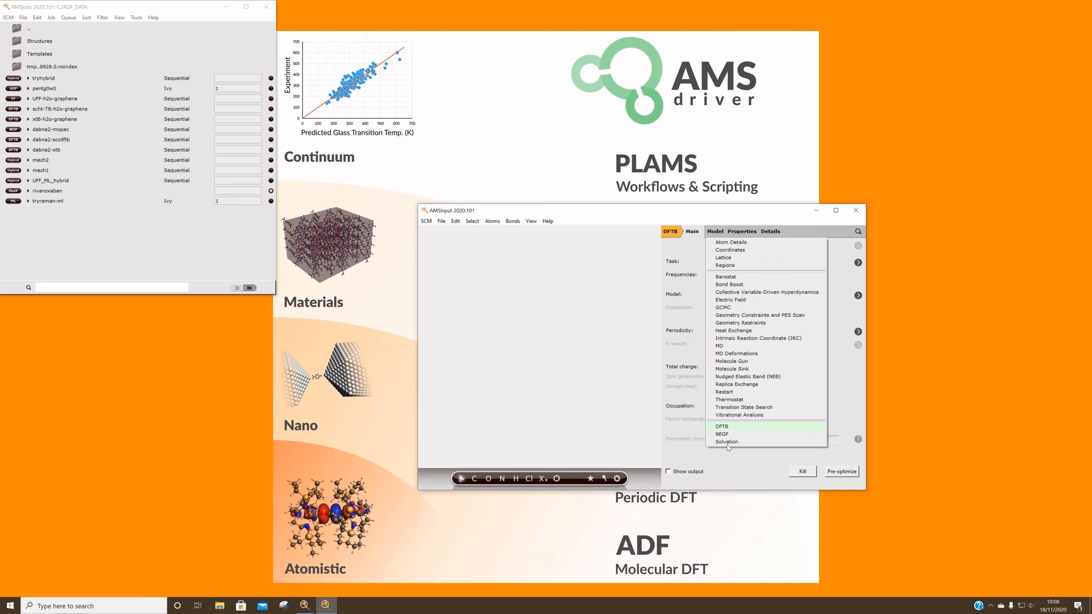
left_click(746, 233)
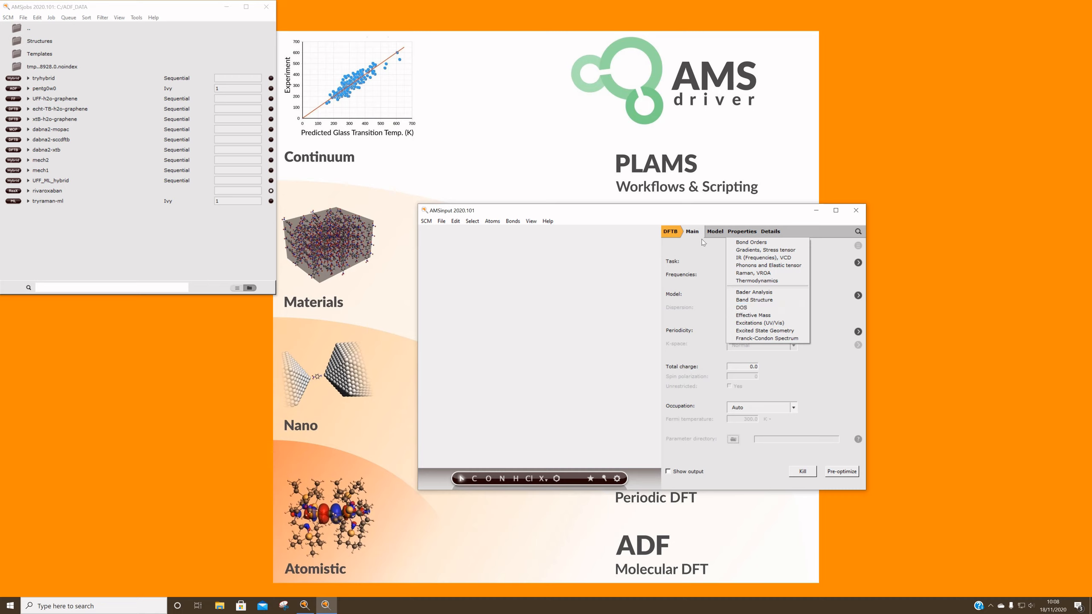
Switch the calculation engine to ML Potential
left_click(674, 234)
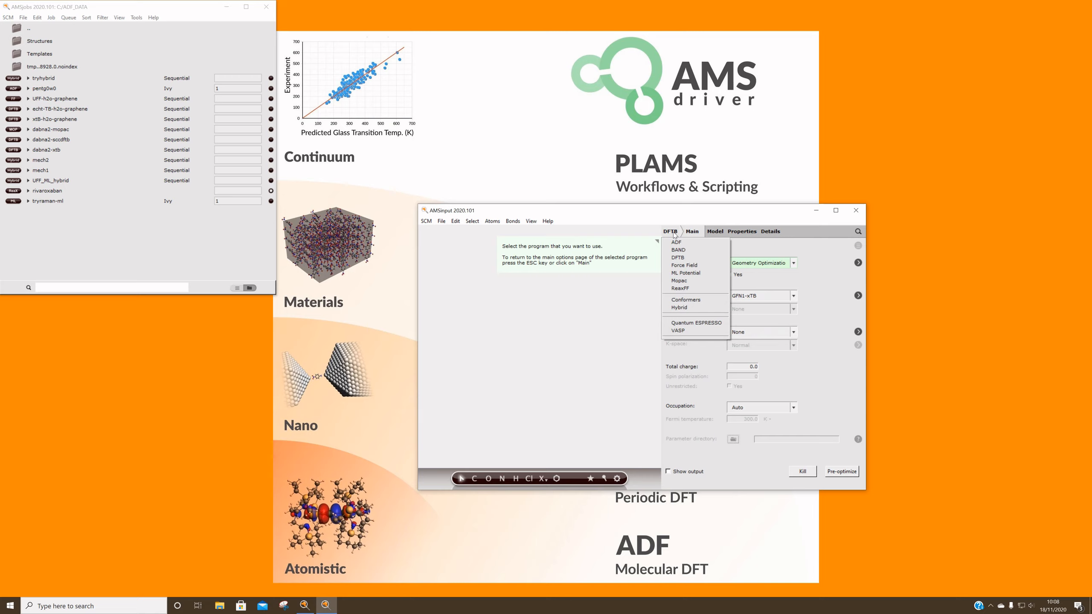
left_click(687, 274)
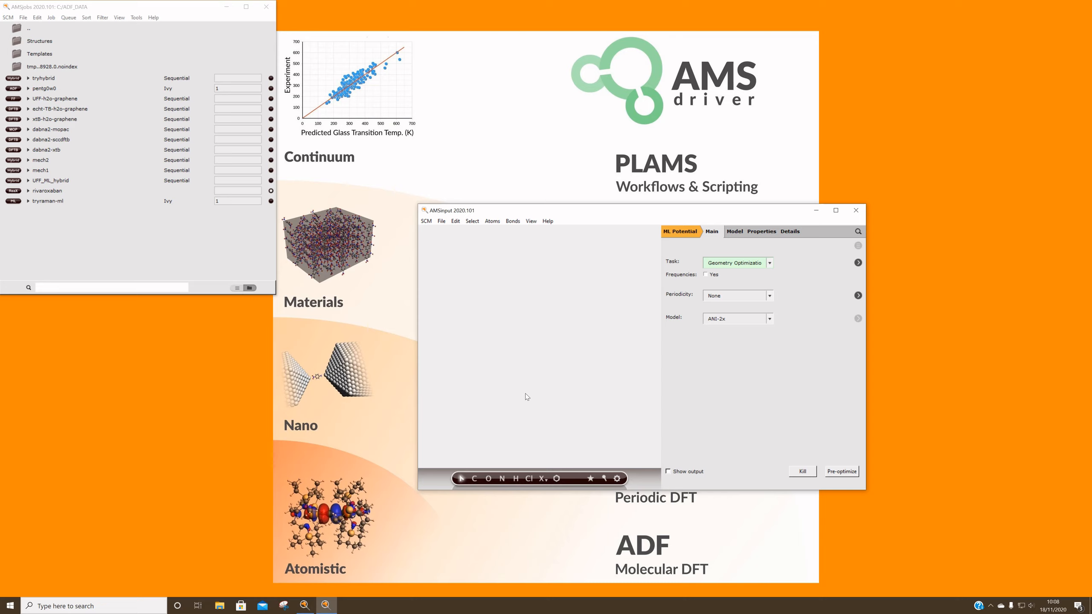
Draw a methyl propyl ether chain of three carbons, an oxygen and a final carbon, and add its hydrogens
left_click(473, 479)
left_click(490, 403)
left_click(517, 382)
left_click(533, 401)
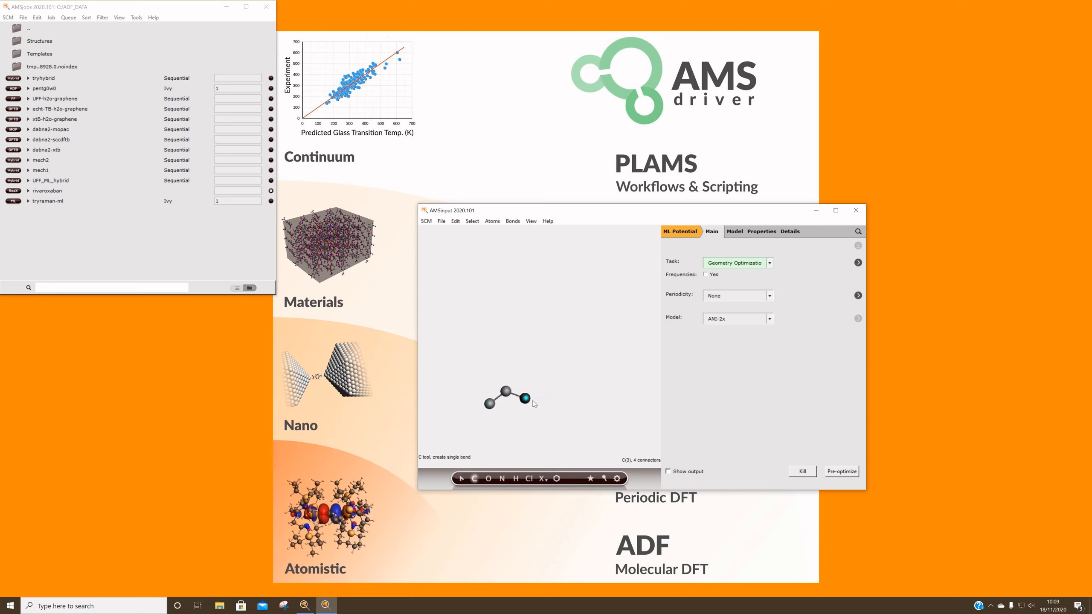
left_click(541, 388)
key("o")
key("c")
left_click(557, 398)
key("ctrl+e")
left_click(557, 412)
key("ctrl+e")
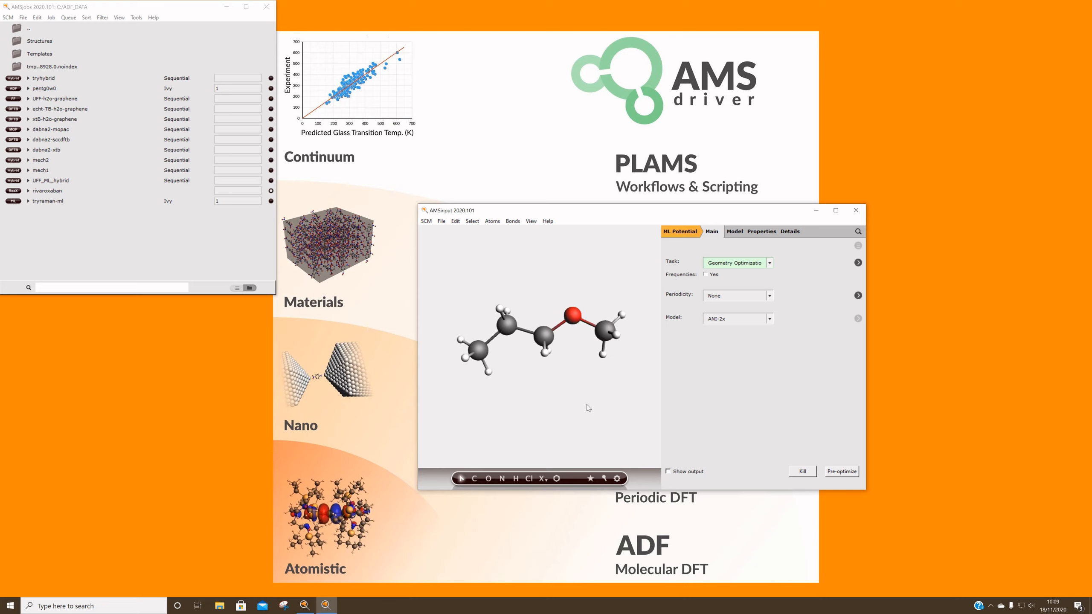
Pre-optimize the ether molecule with the ANI-1ccx model and the output shown
left_click(668, 471)
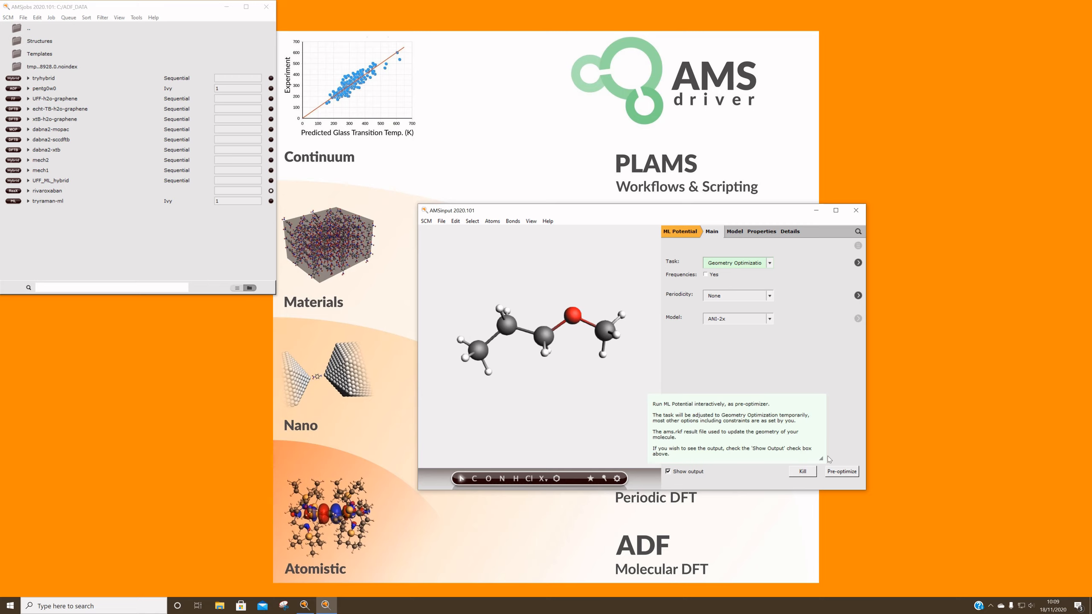
left_click(744, 322)
left_click(720, 344)
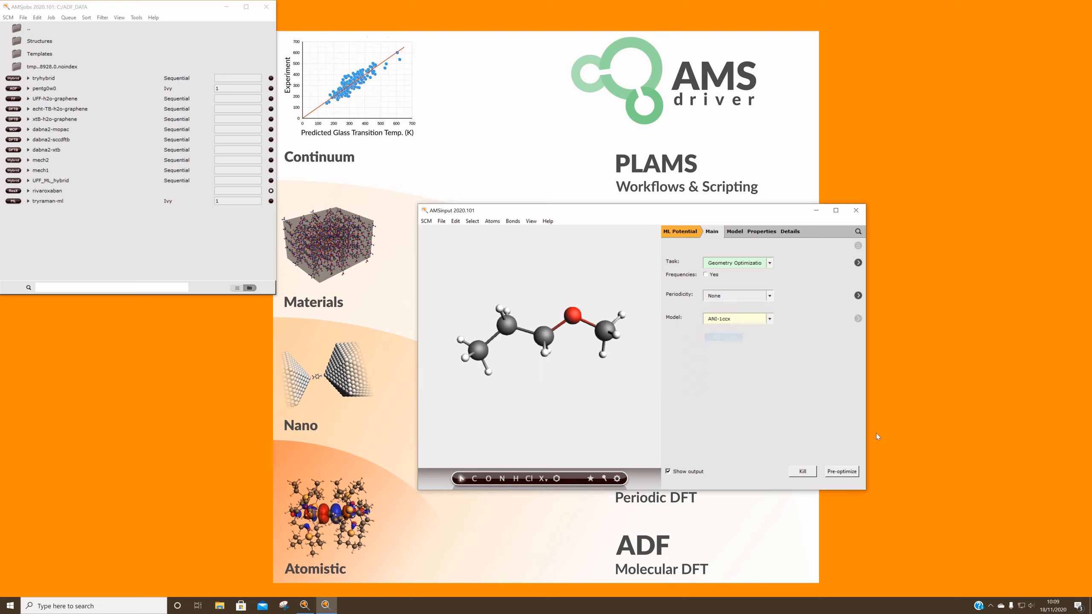
left_click(851, 472)
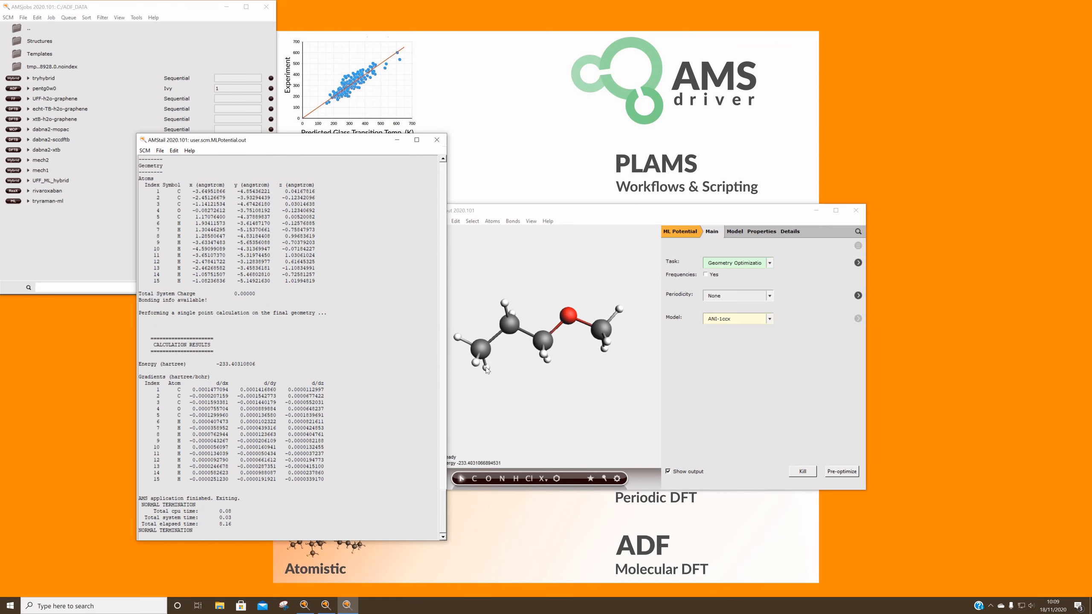
left_click_drag(615, 214, 638, 189)
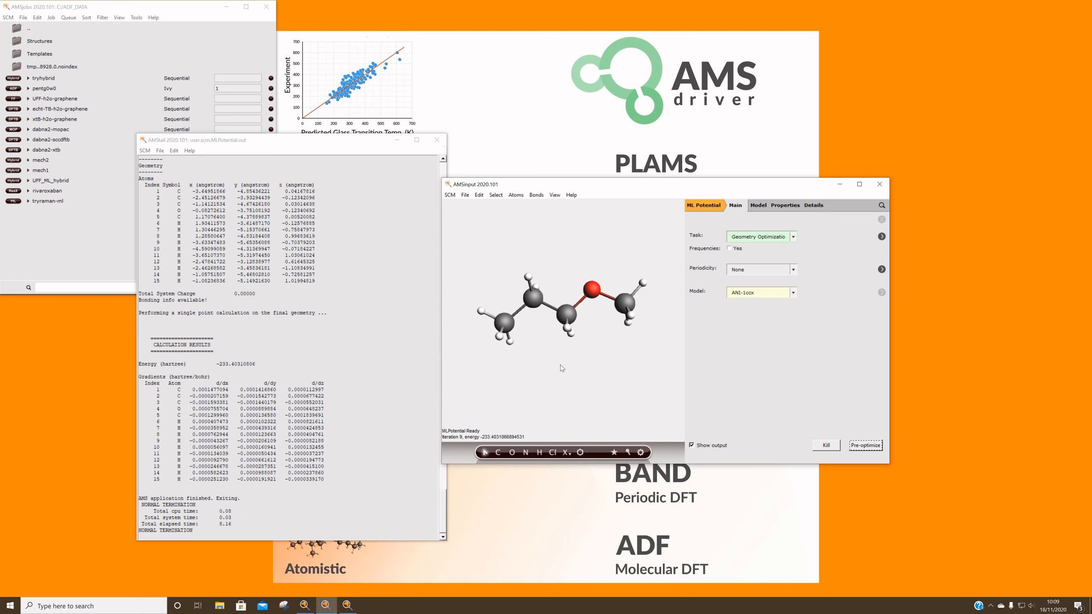
mouse_move(643, 303)
left_mouse_down()
mouse_move(584, 320)
mouse_move(631, 318)
left_mouse_up()
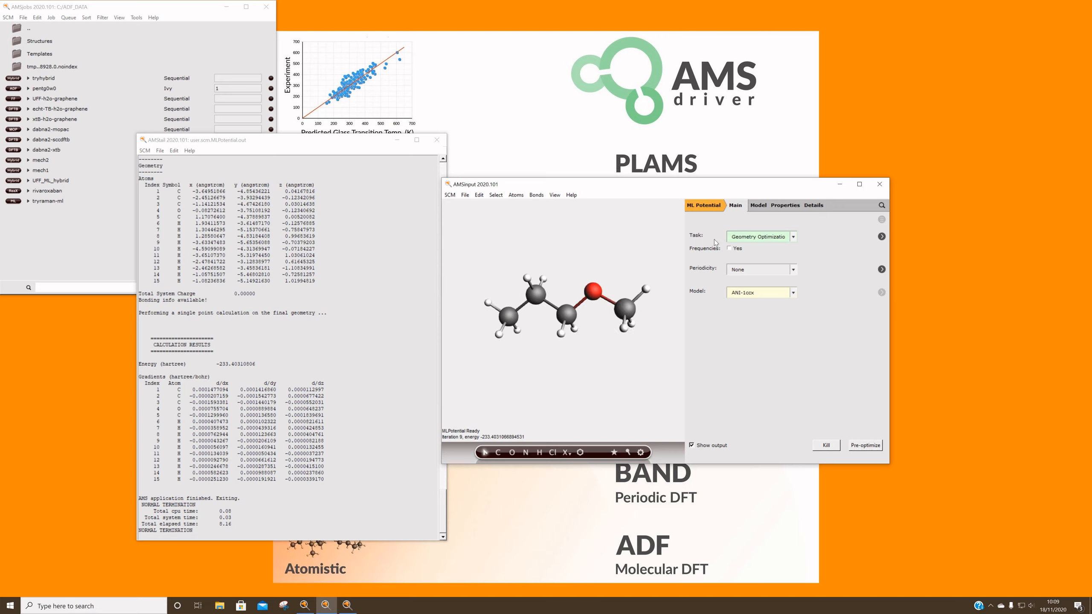
Switch the calculation engine to Hybrid
left_click(706, 207)
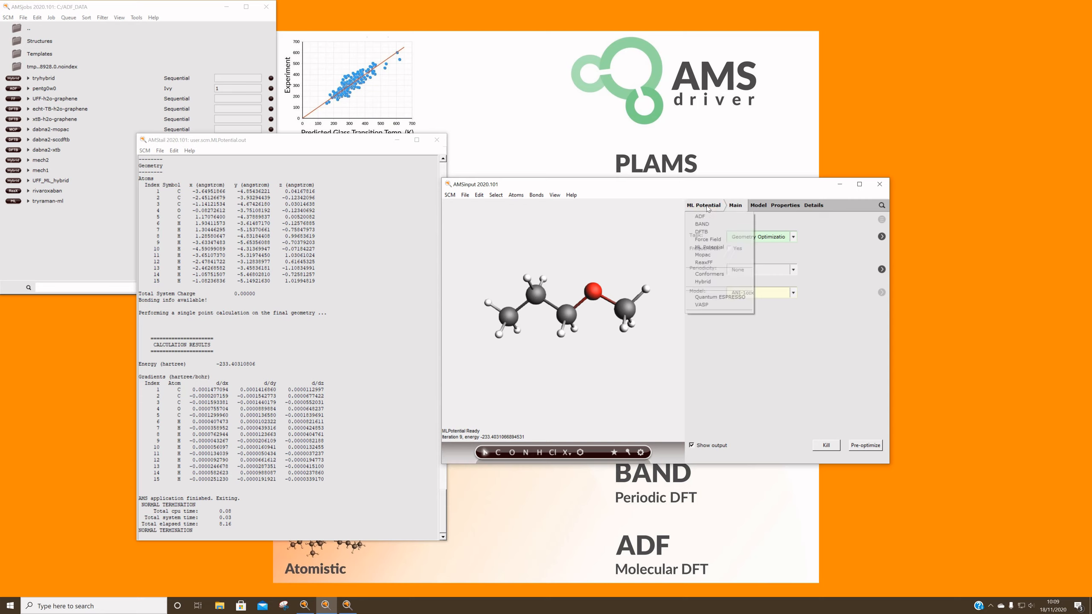
left_click(704, 281)
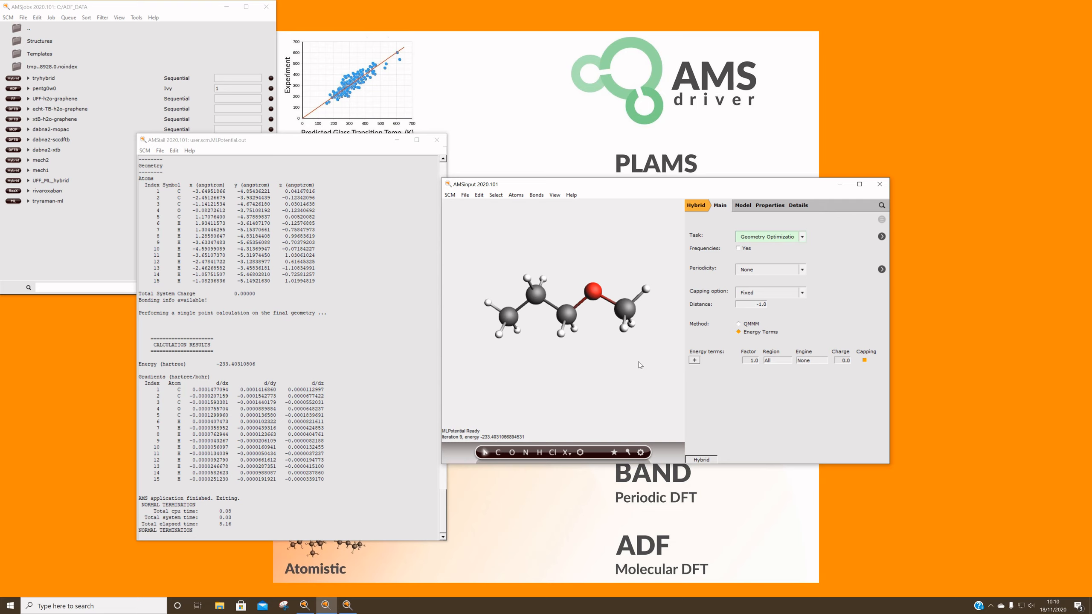
Examine the engine and embedding options of the QMMM method, and set the method back to Energy Terms
left_click(740, 324)
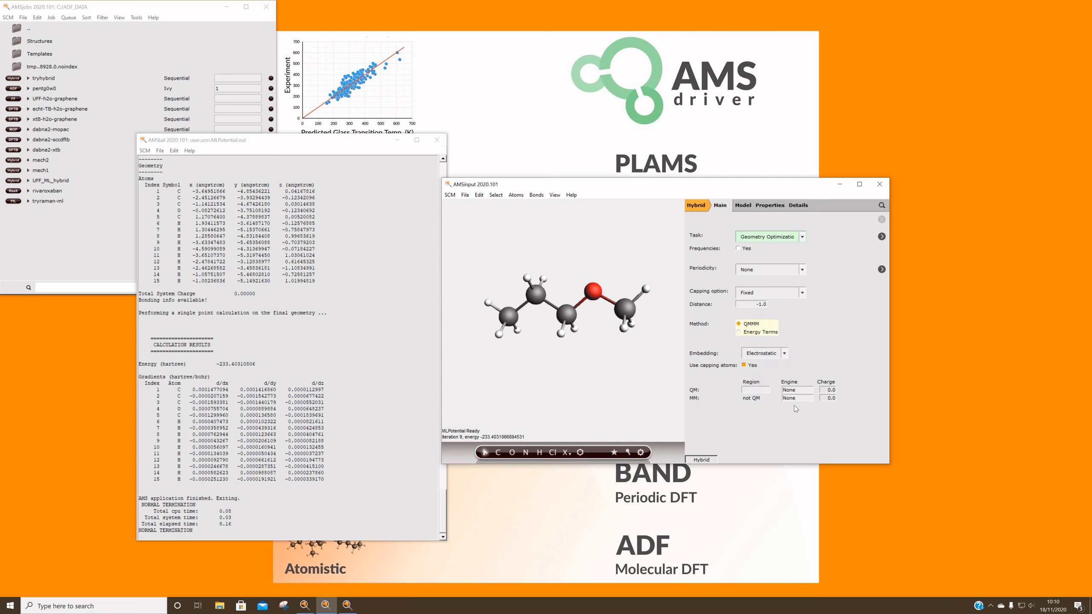
left_click(782, 391)
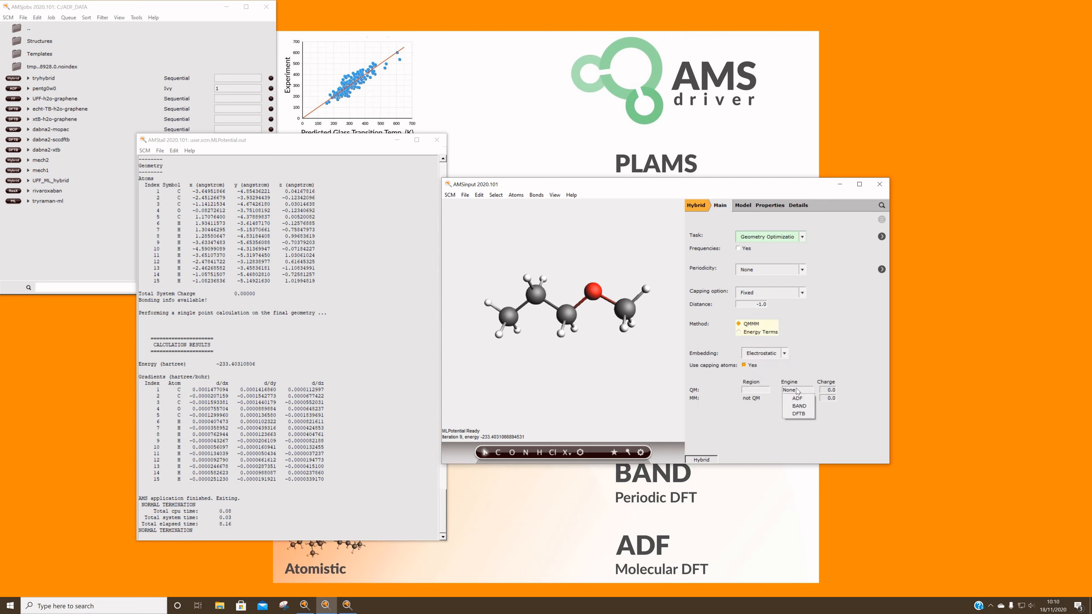
left_click(815, 389)
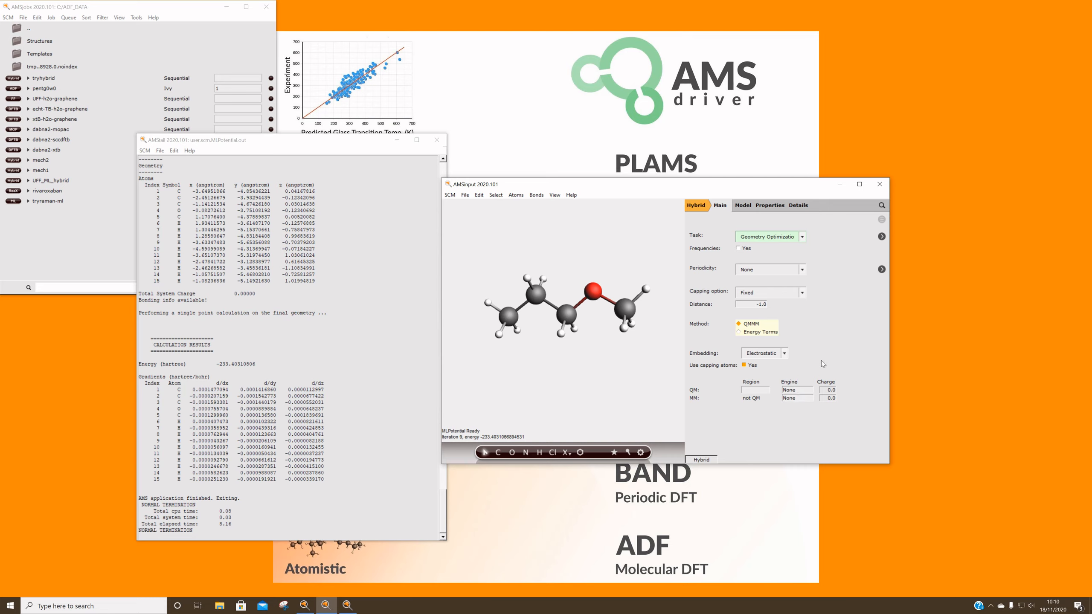
left_click(807, 399)
left_click(770, 357)
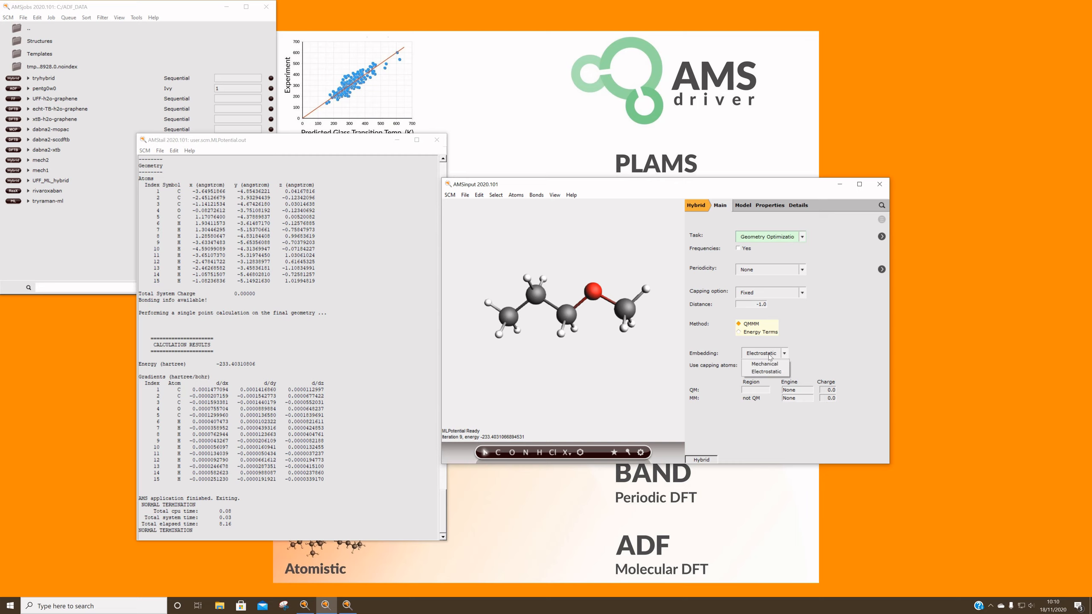
left_click(824, 331)
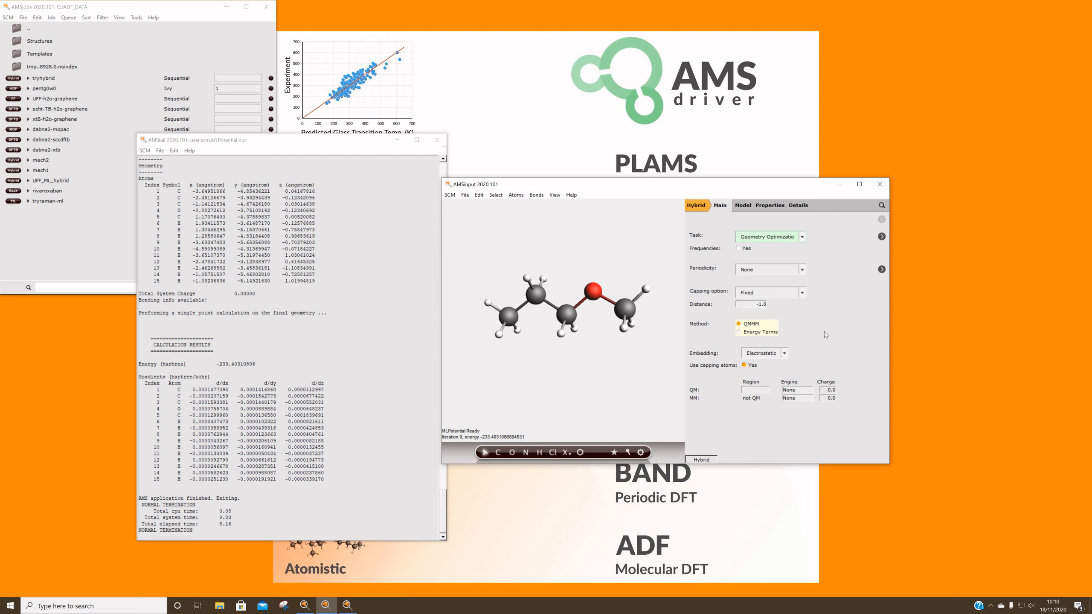
left_click(740, 333)
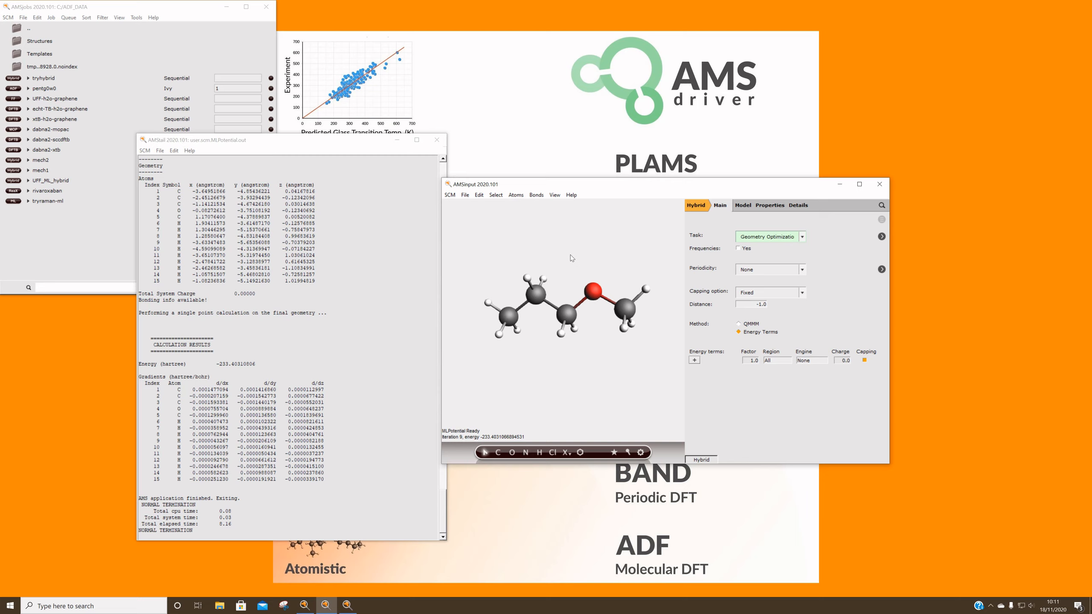
Delete the ether molecule and import the Graphite crystal found by searching for "graphite"
key("ctrl+a")
key("Delete")
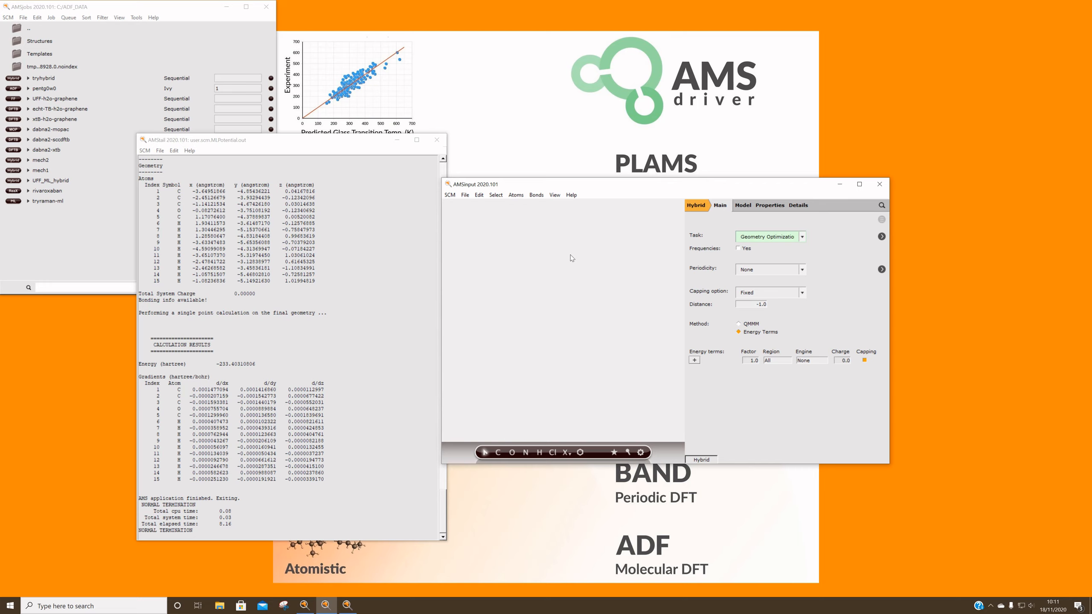
left_click(881, 205)
type("graphite")
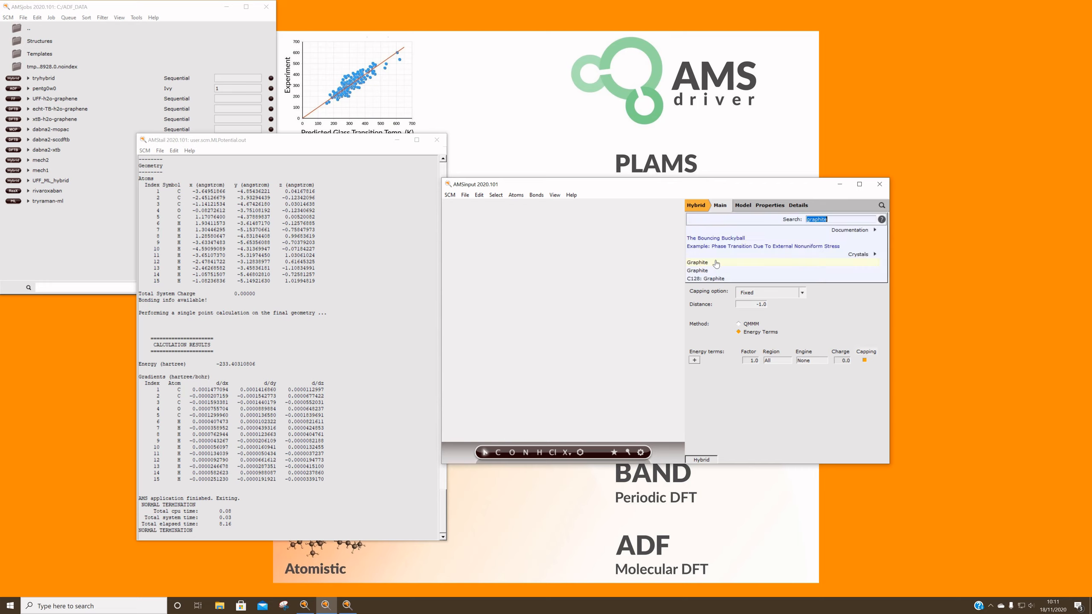
left_click(773, 261)
mouse_move(606, 329)
left_mouse_down()
mouse_move(615, 303)
mouse_move(585, 325)
left_mouse_up()
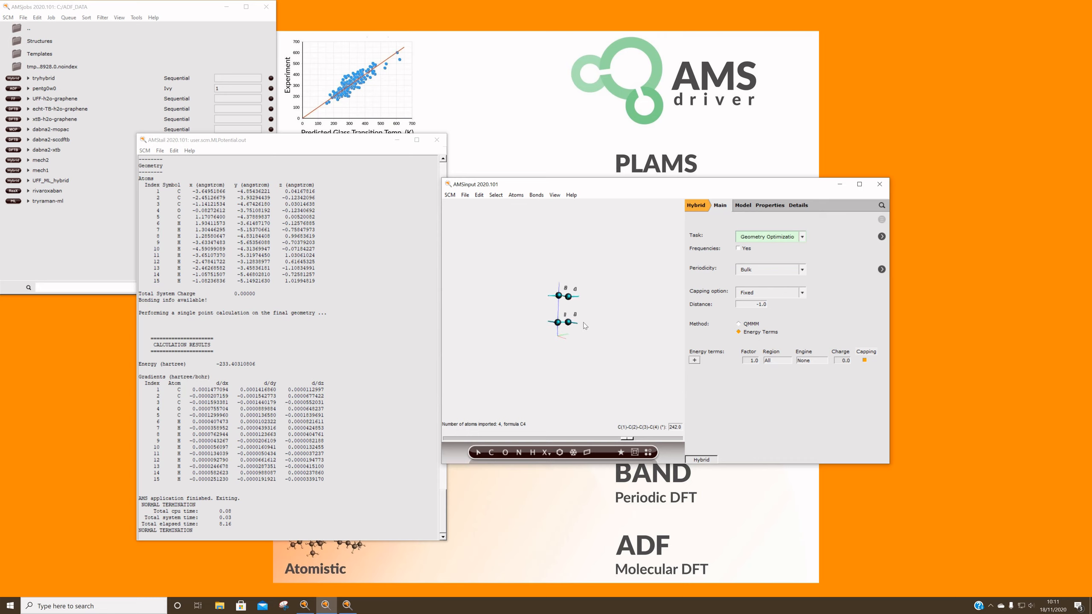
Generate a slab from the graphite with Miller indices 0 0 1 and delete its lower carbon layer
left_click(588, 453)
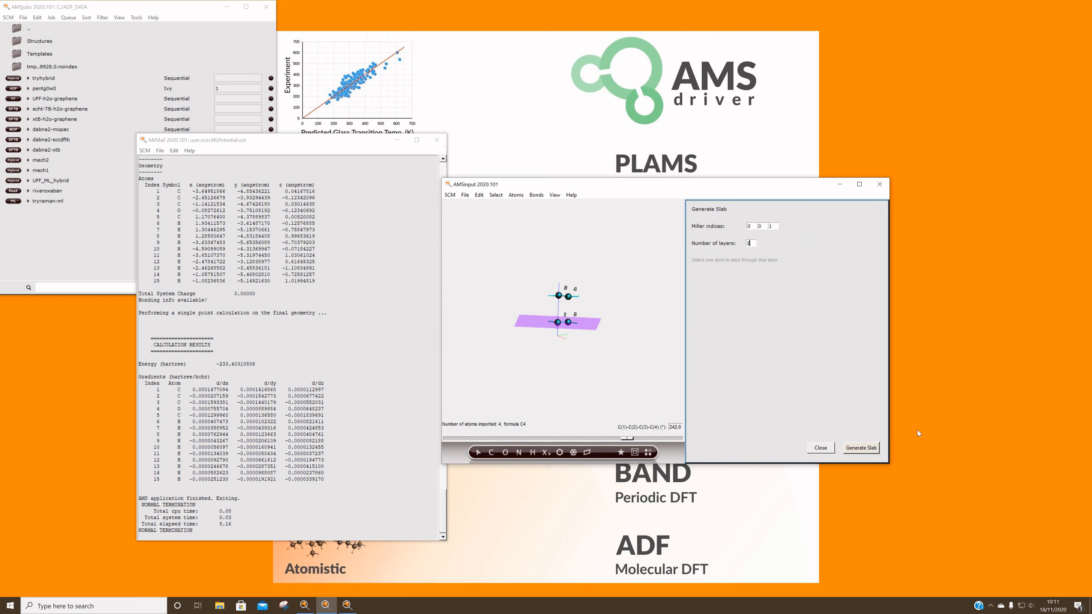
left_click(861, 448)
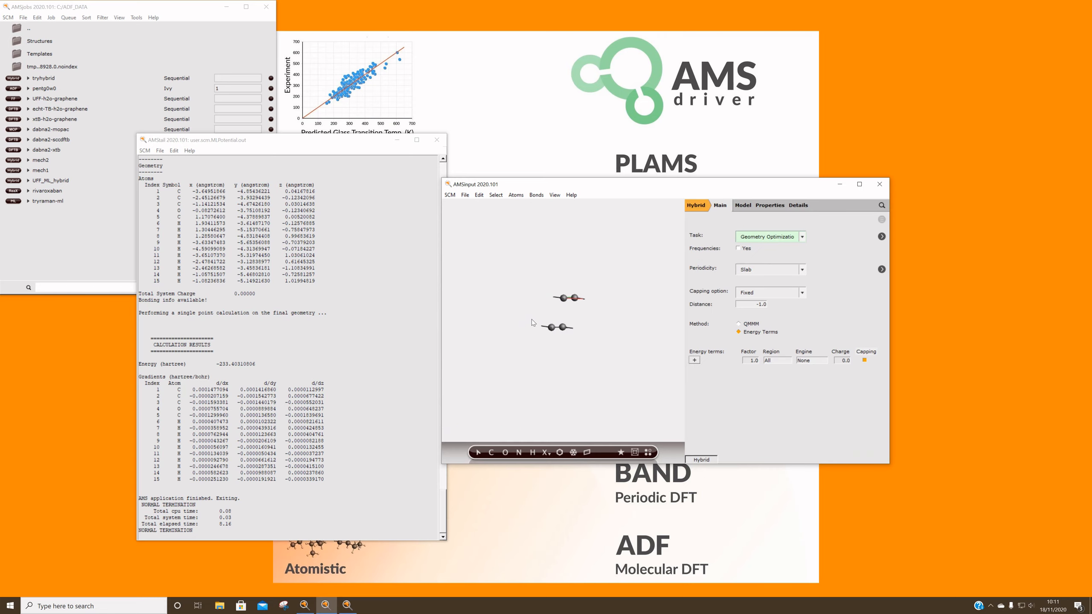
left_click_drag(531, 319, 587, 337)
key("Delete")
Expand the remaining carbon layer into a larger graphene sheet by generating a super cell
left_click(574, 453)
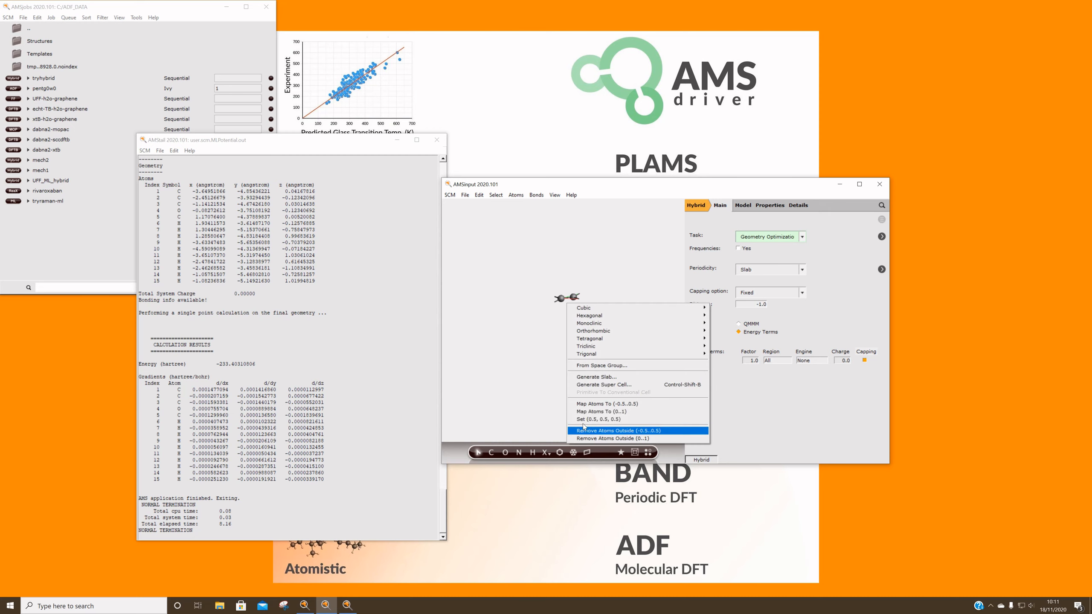
left_click(600, 385)
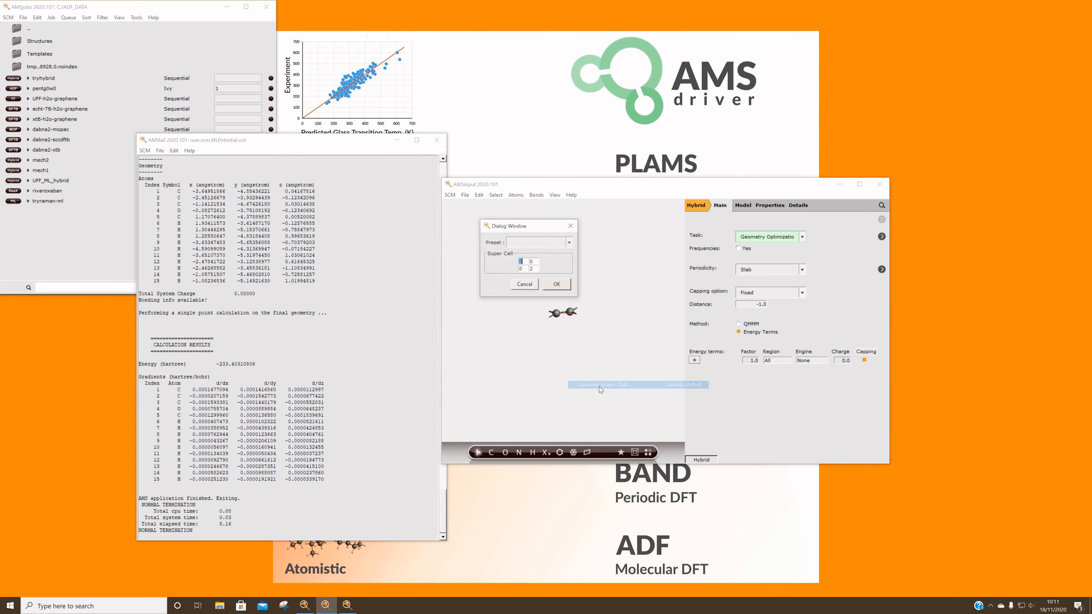
left_click(556, 285)
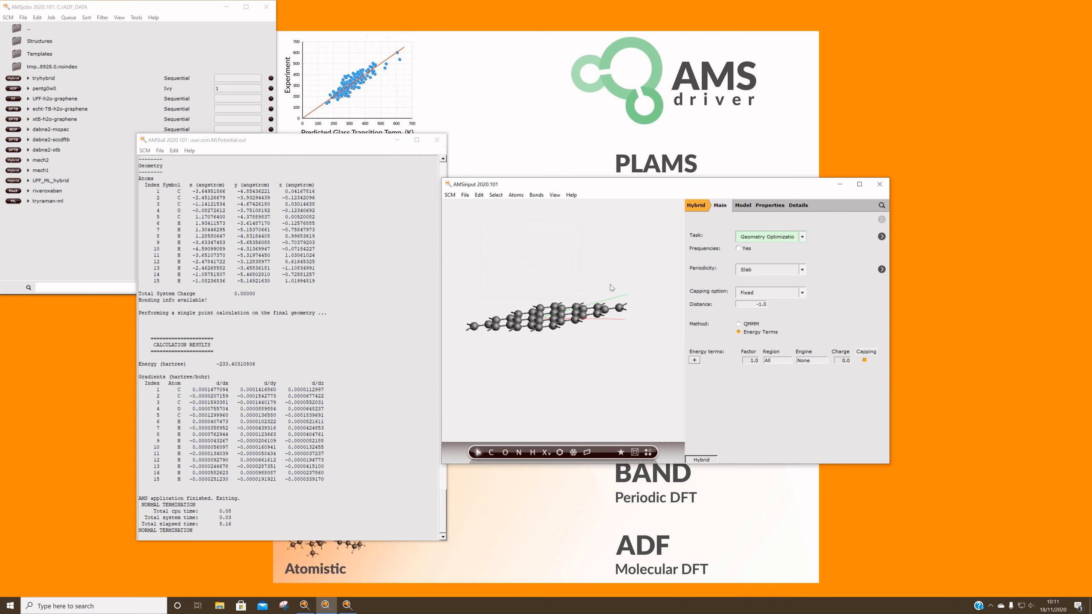
left_click_drag(610, 285, 617, 315)
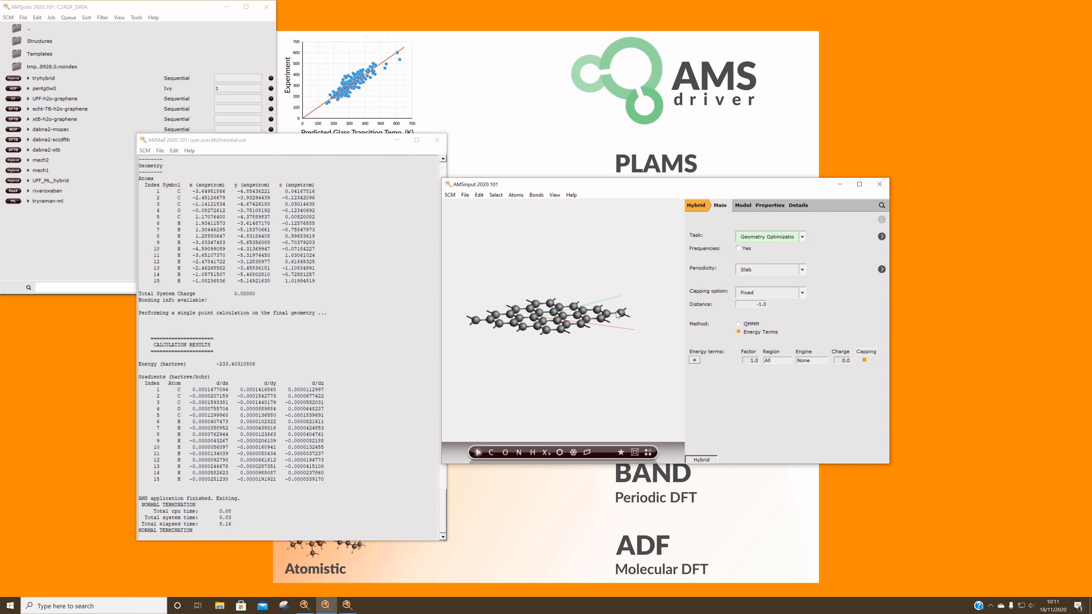
Place a water molecule above the graphene sheet, starting from an oxygen atom
left_click(502, 453)
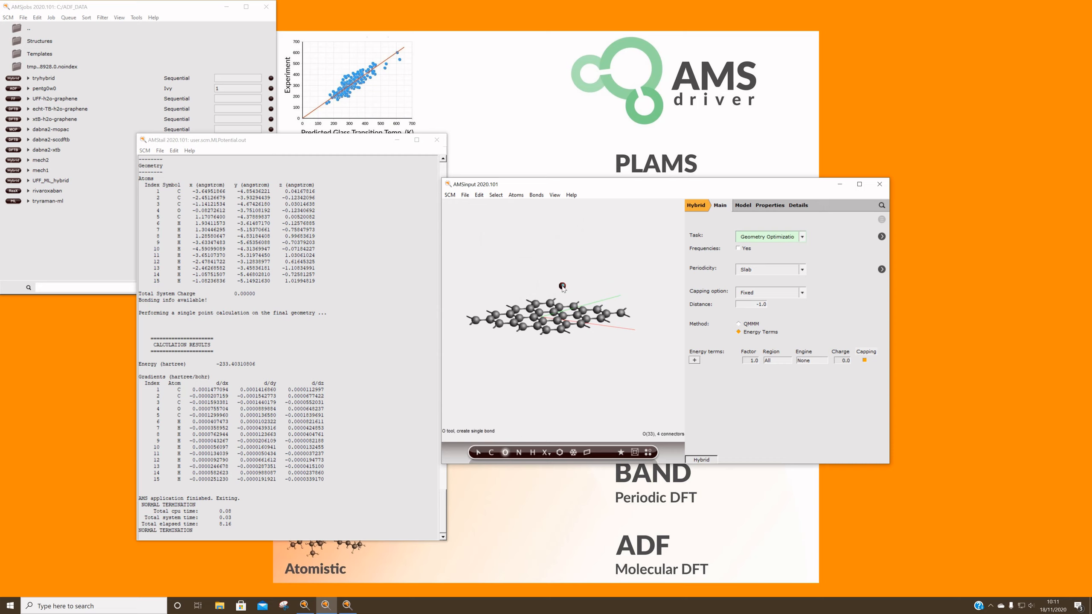
left_click(562, 287)
left_click_drag(601, 308, 577, 312)
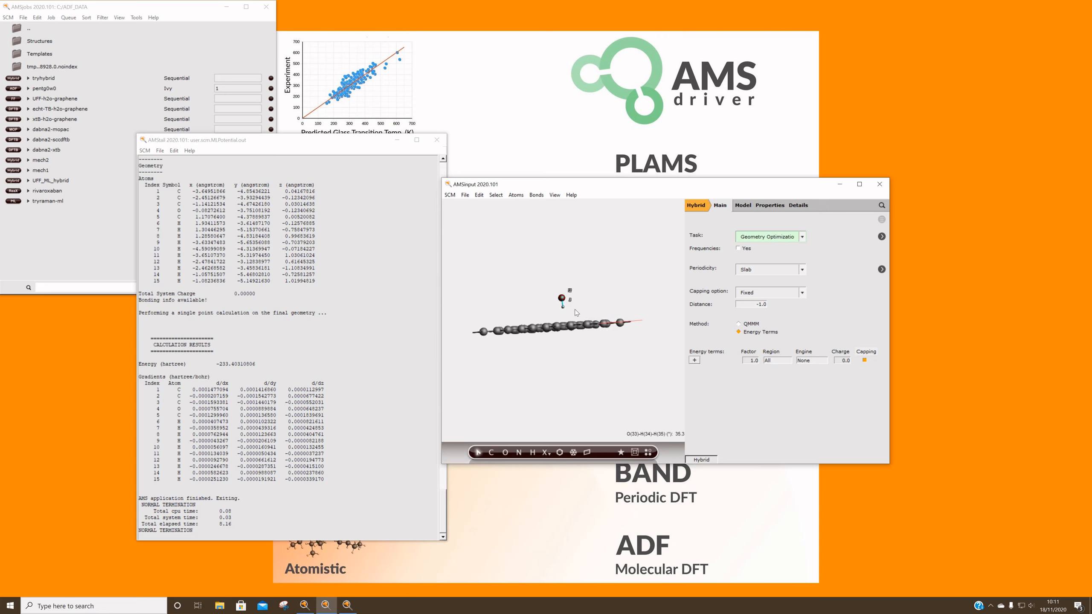
Create a region from the selected water molecule and name it h2o
left_click(743, 205)
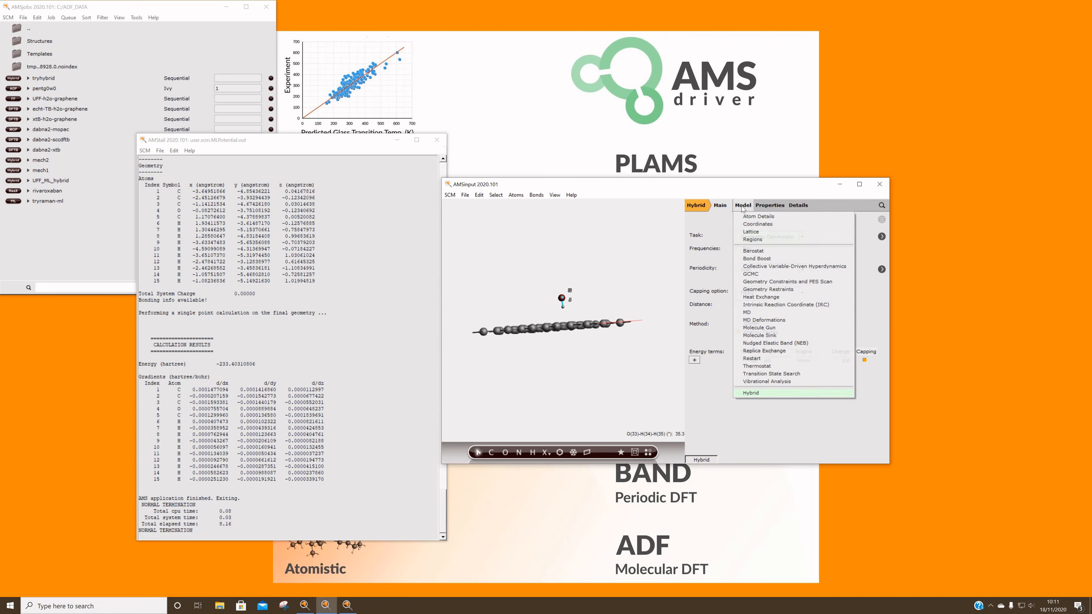
left_click(749, 239)
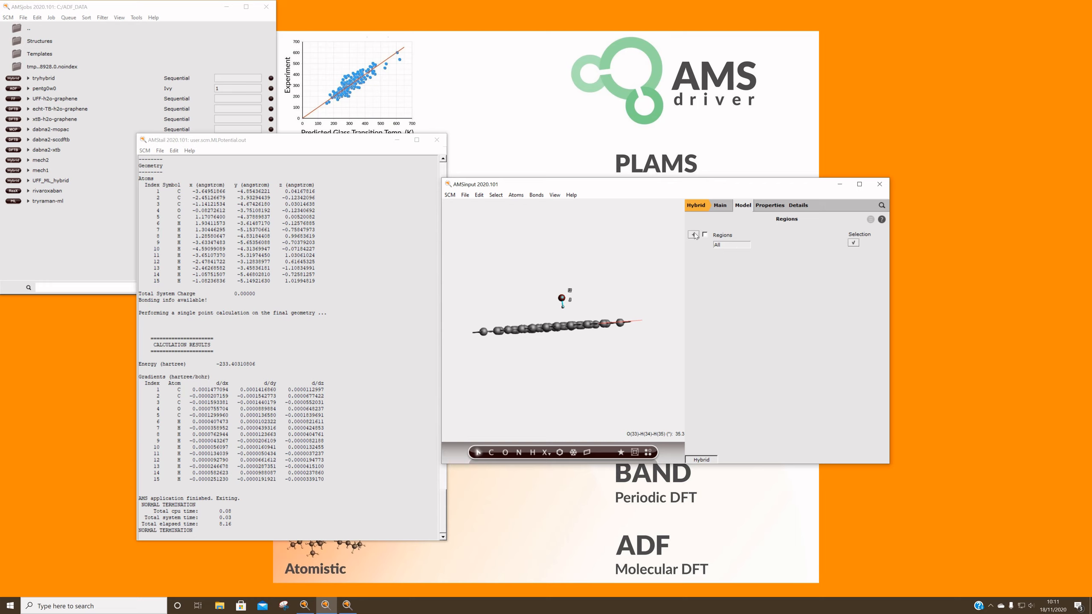
left_click(694, 235)
double_click(731, 254)
type("h2o")
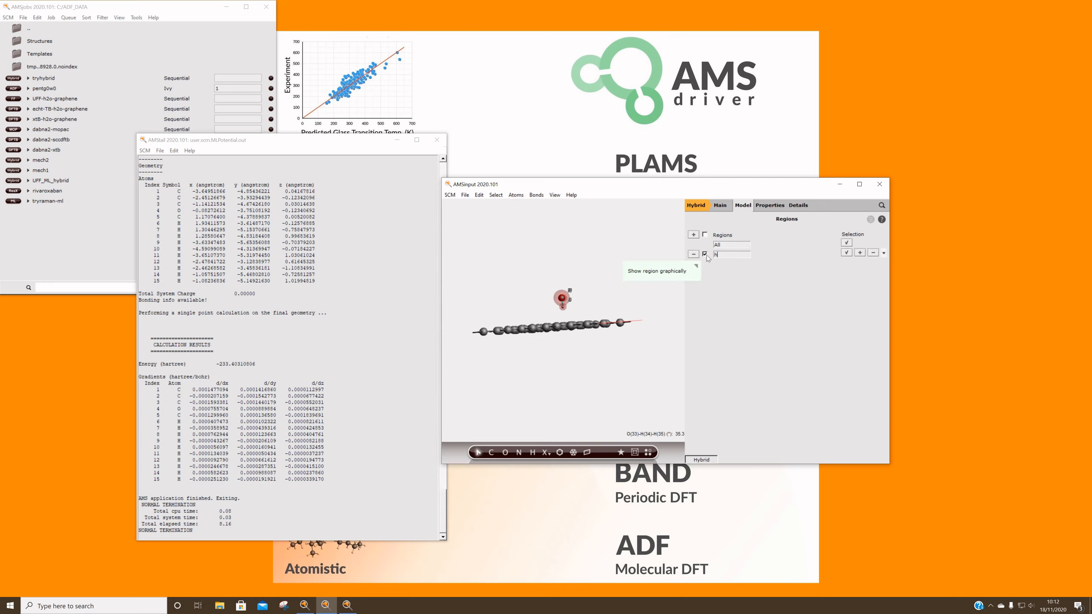
Set the first energy term to the h2o region and assign it a DFTB engine
left_click(721, 207)
left_click(779, 361)
left_click(791, 376)
left_click_drag(568, 316, 624, 369)
left_click(811, 361)
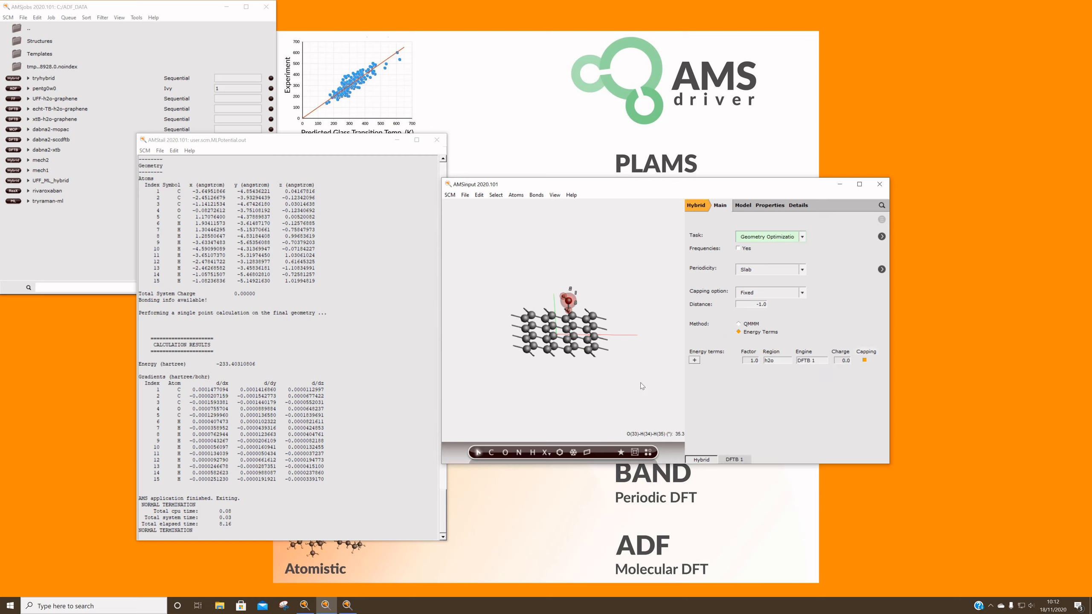
Add the two further energy terms and assign the same Force Field engine to both
left_click(694, 360)
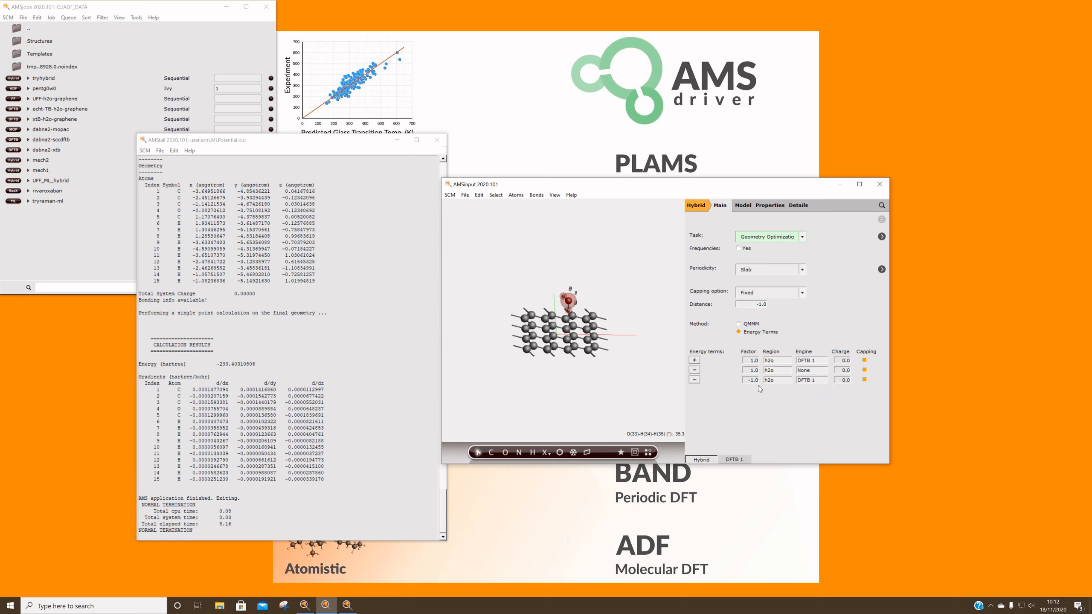
left_click(812, 370)
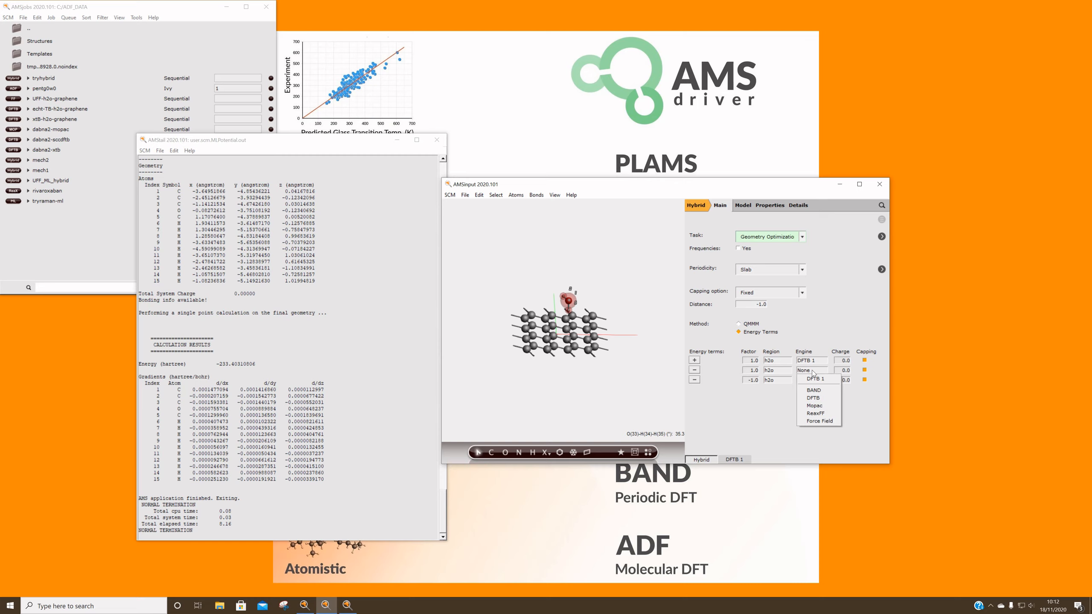
left_click(821, 420)
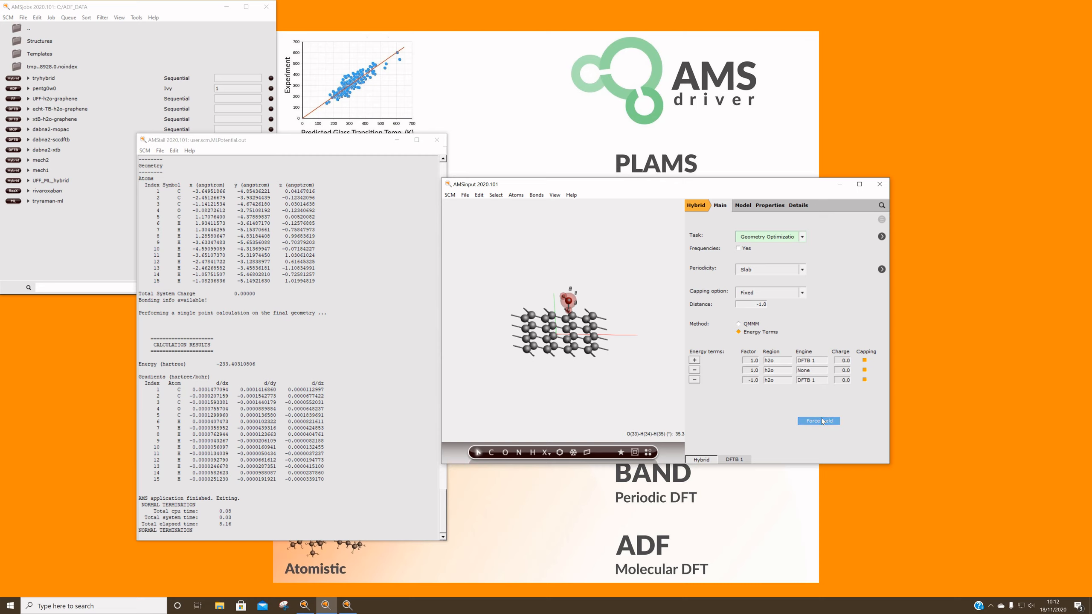
left_click(812, 380)
left_click(818, 430)
Review the Force Field and DFTB engine settings, and set the second energy term's region to All
left_click(768, 460)
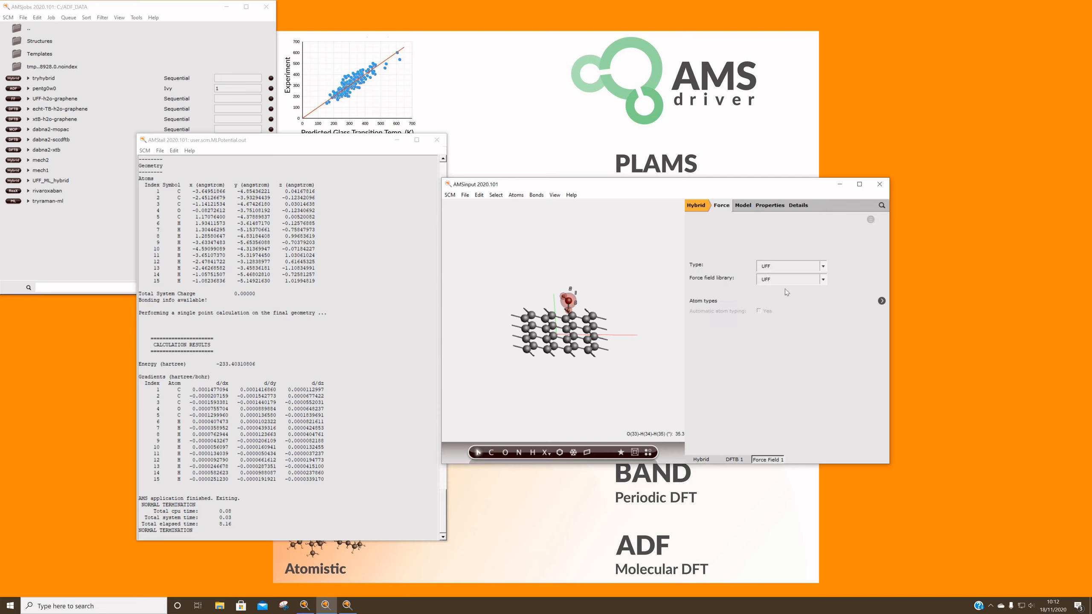
left_click_drag(662, 299, 642, 286)
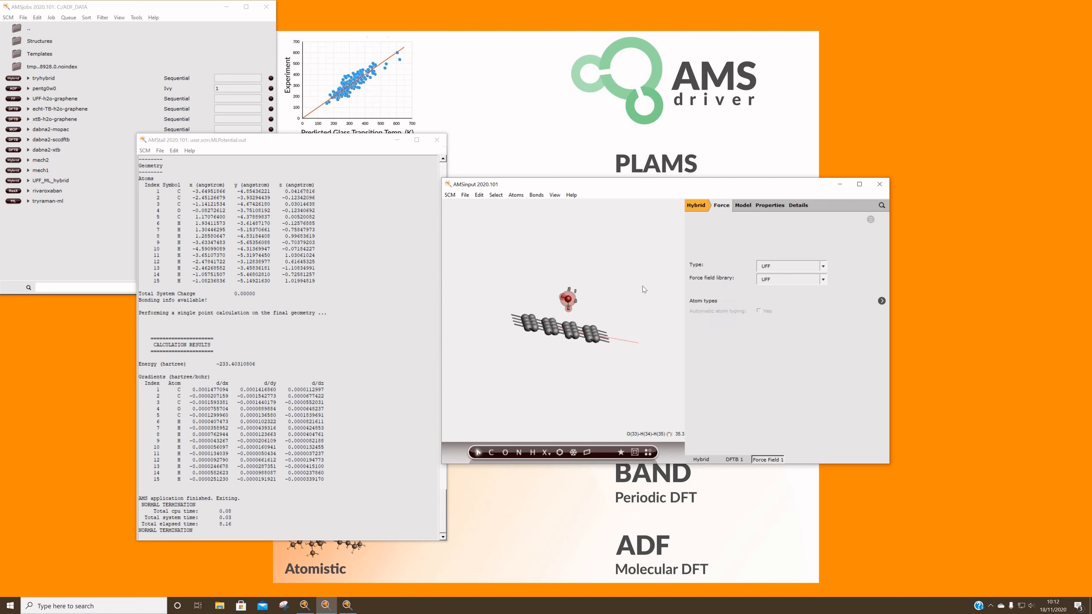
left_click(738, 459)
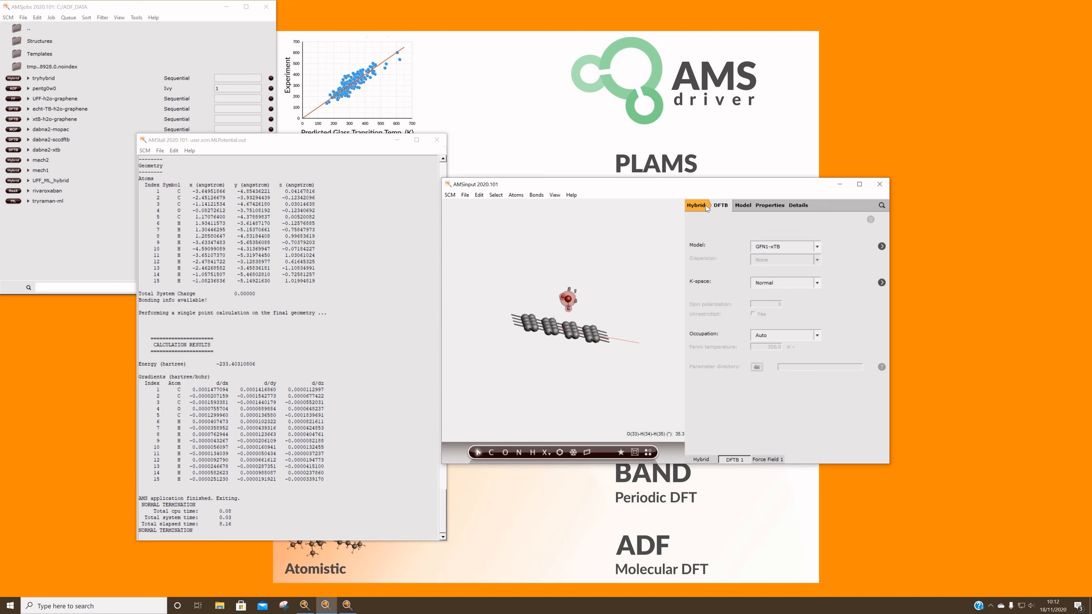
left_click(701, 459)
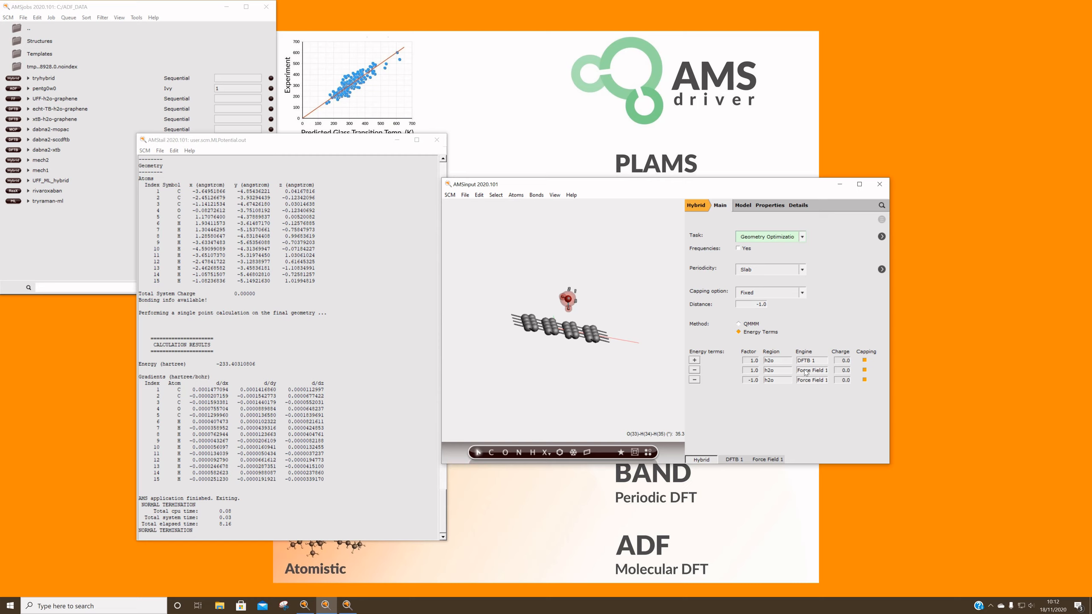
left_click(773, 374)
left_click(771, 380)
mouse_move(566, 378)
left_mouse_down()
mouse_move(580, 375)
mouse_move(522, 395)
mouse_move(588, 373)
left_mouse_up()
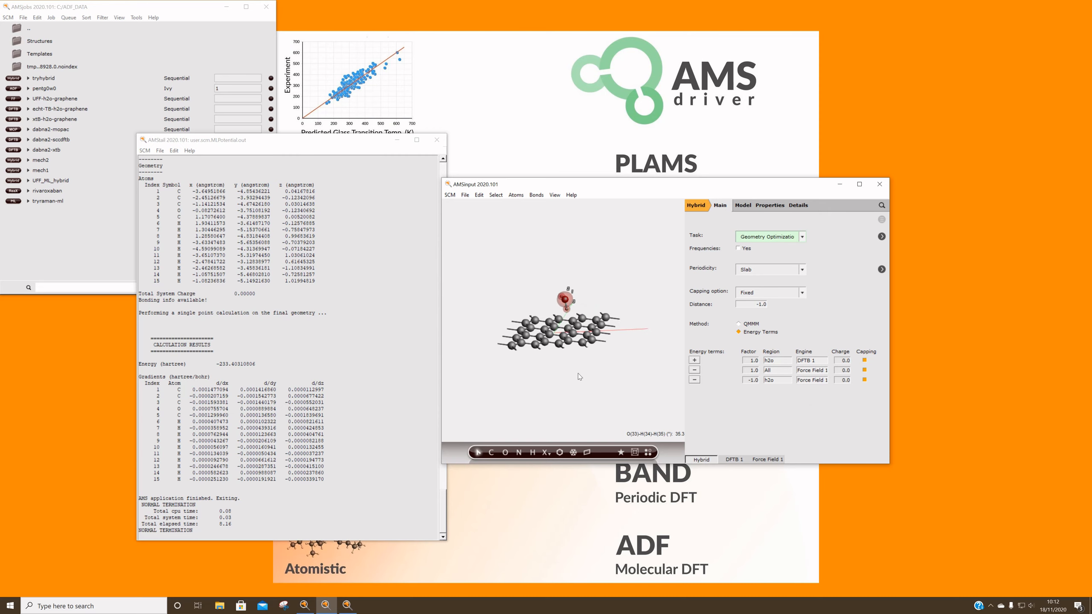
Save the hybrid calculation input as water-graphene
left_click(465, 195)
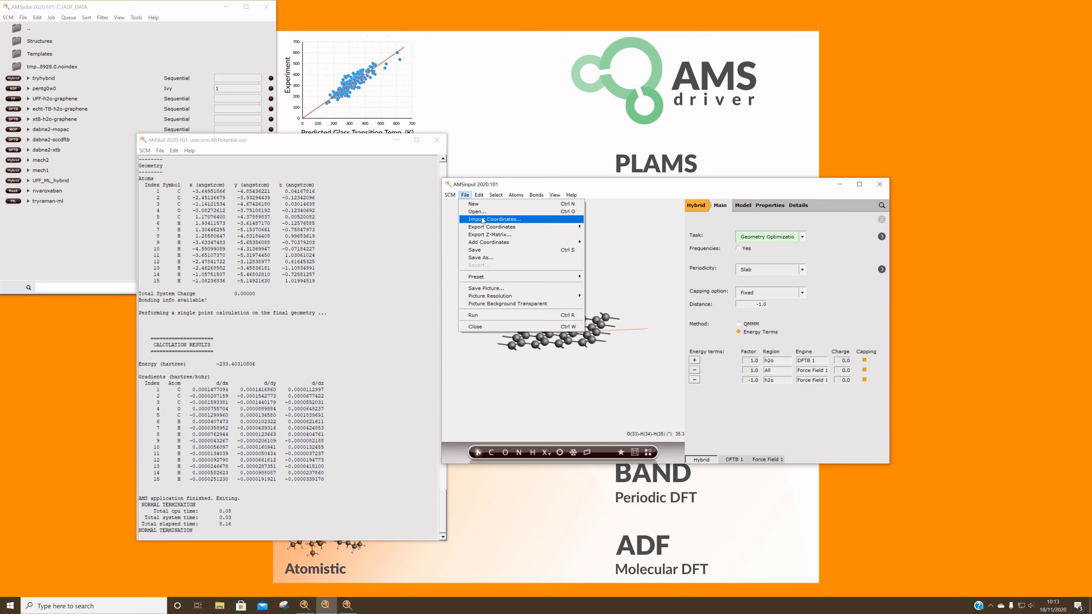
left_click(481, 257)
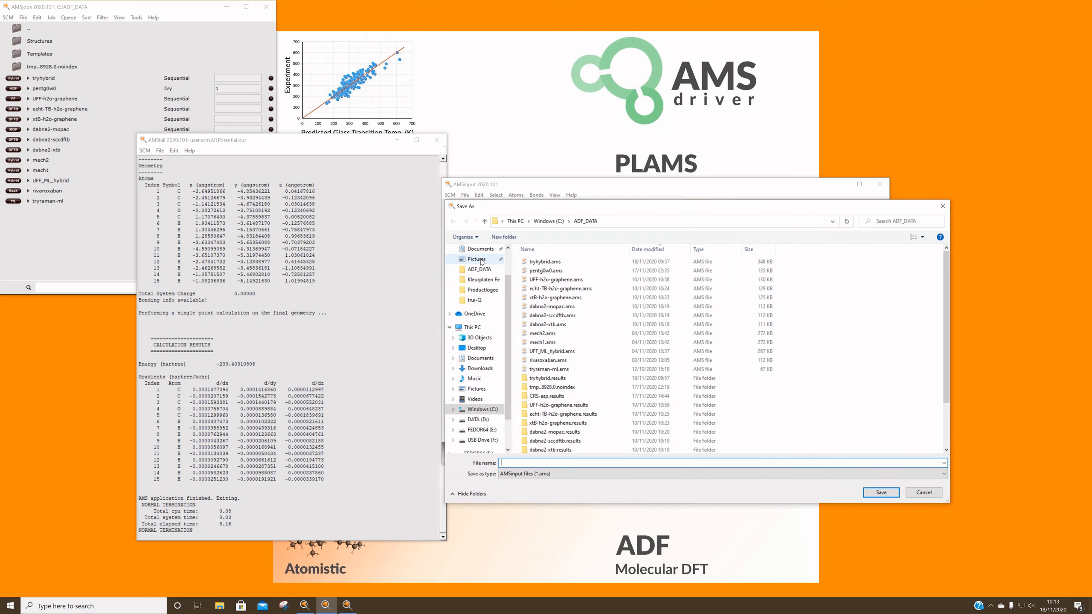
type("water-graphene")
key("Return")
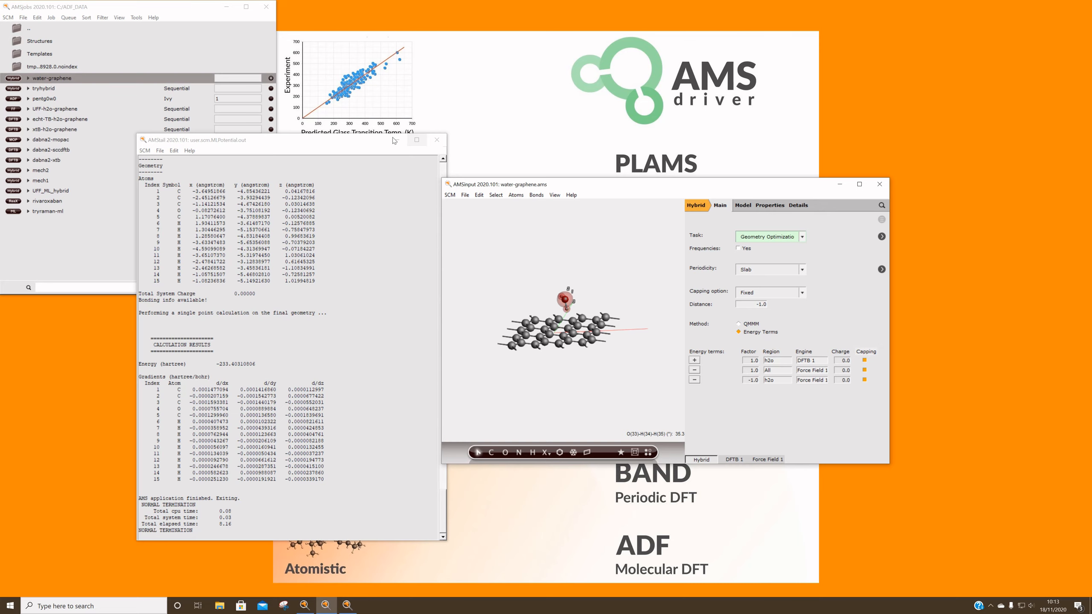
Run the water-graphene job and read its optimized coordinates and bonds back into the input
left_click(51, 17)
left_click(68, 29)
left_click(437, 140)
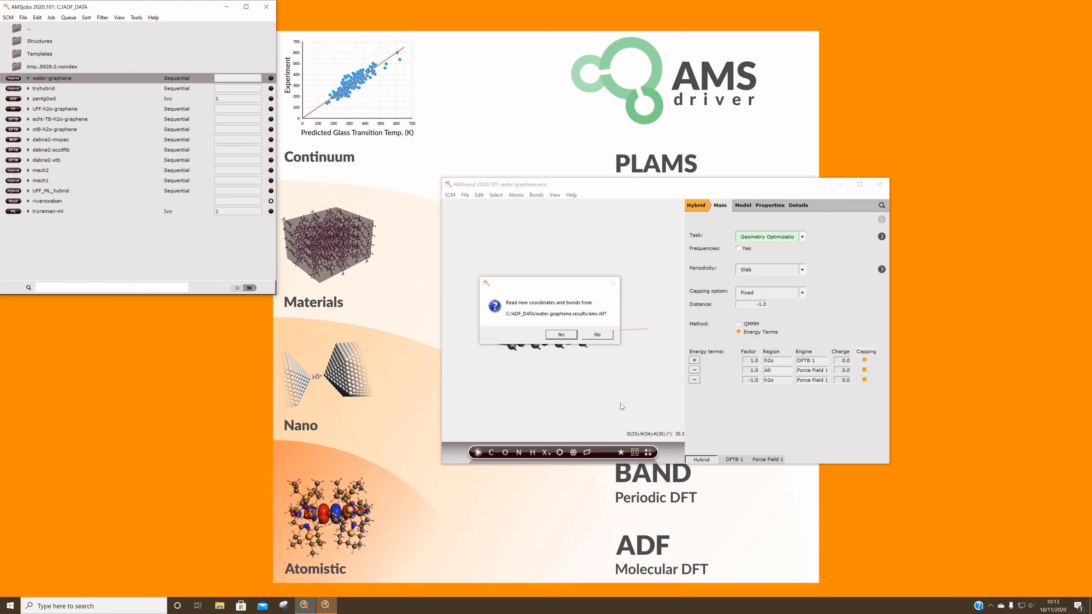
left_click(568, 336)
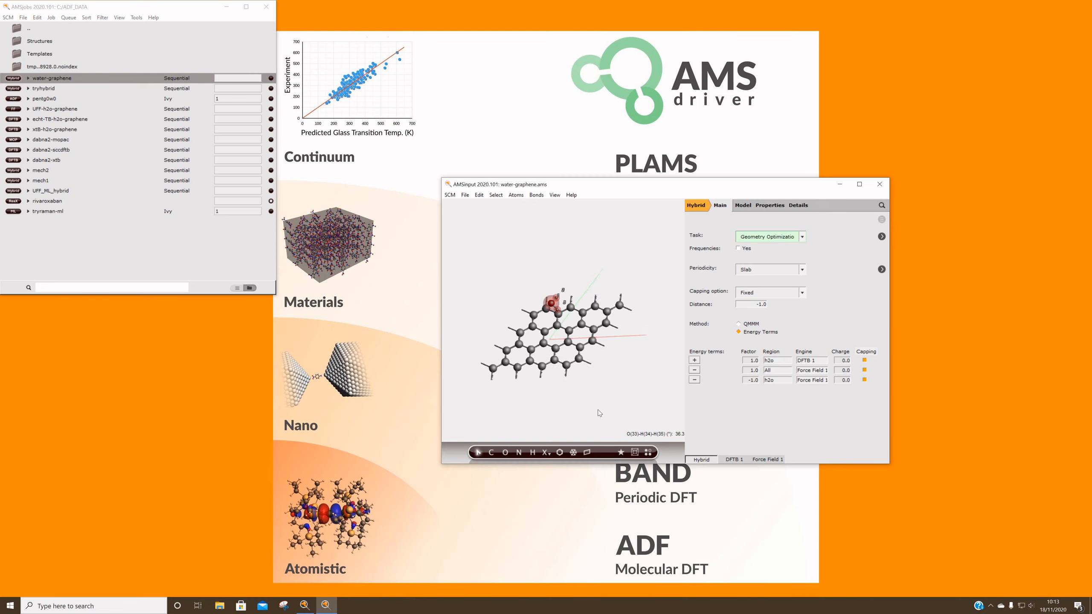
Open the geometry optimization movie of the water-graphene job and advance it to the last frame
left_click(10, 17)
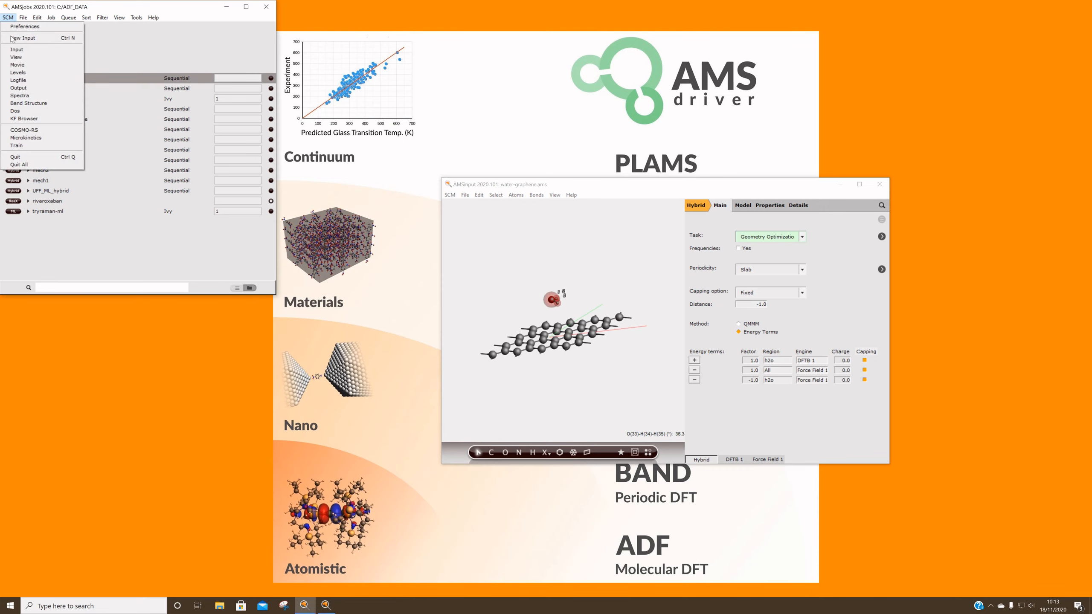
left_click(17, 65)
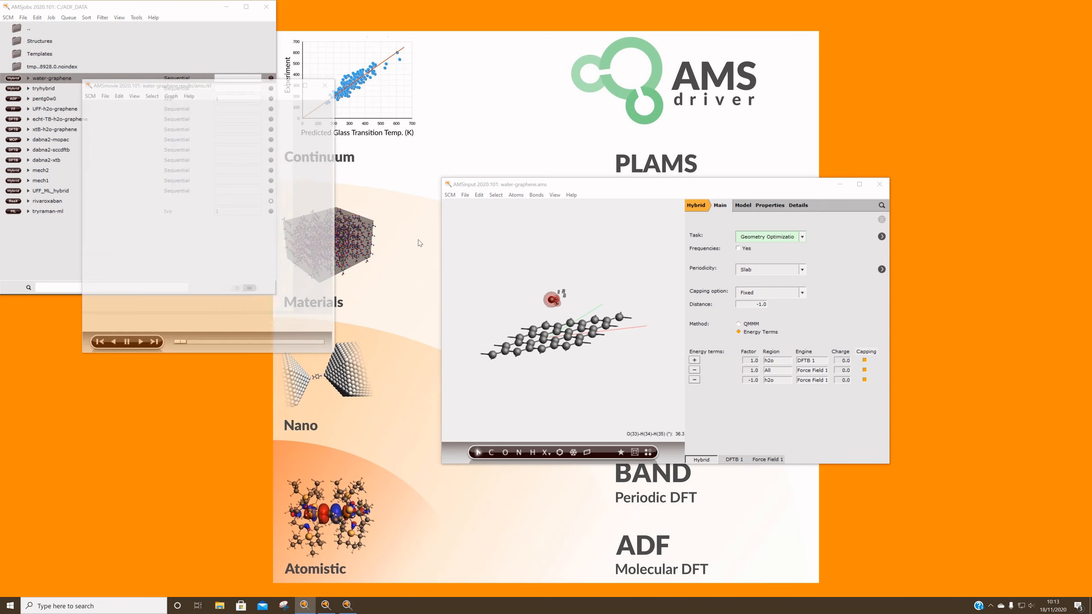
left_click_drag(259, 245, 198, 253)
left_click_drag(189, 343, 329, 343)
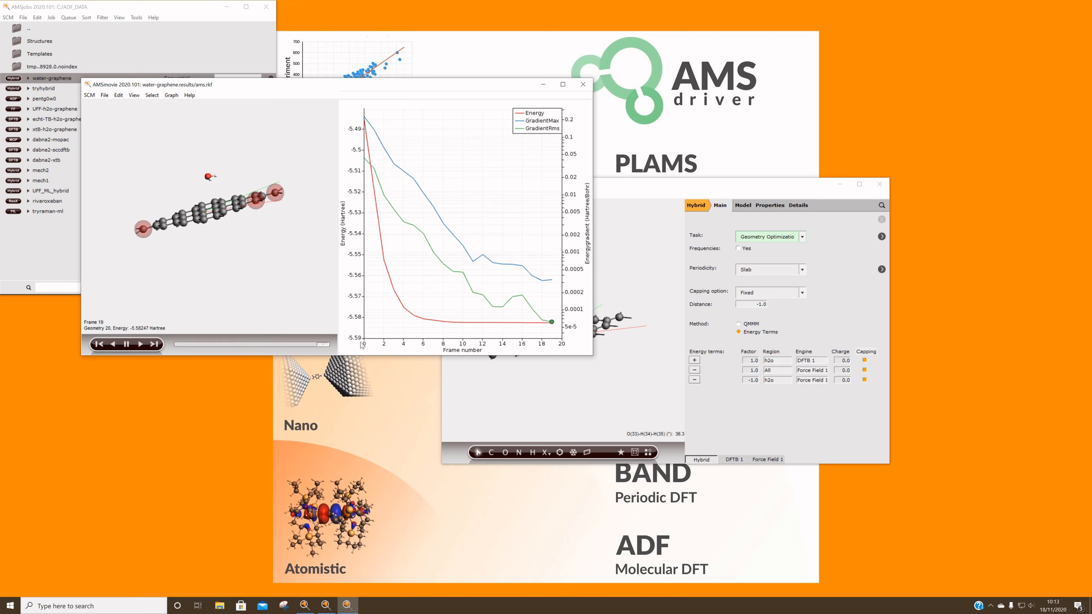
Assign BAND to the first h2o energy term and DFTB to the other two terms, and close the optimization movie
left_click(822, 361)
left_click(825, 389)
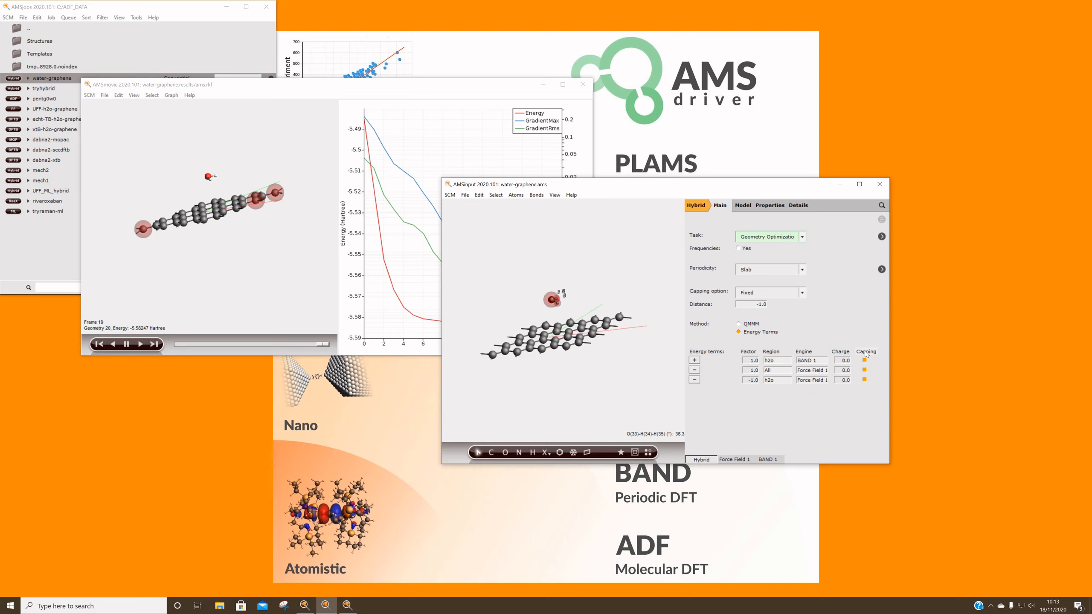
left_click(822, 371)
left_click(823, 405)
left_click(818, 382)
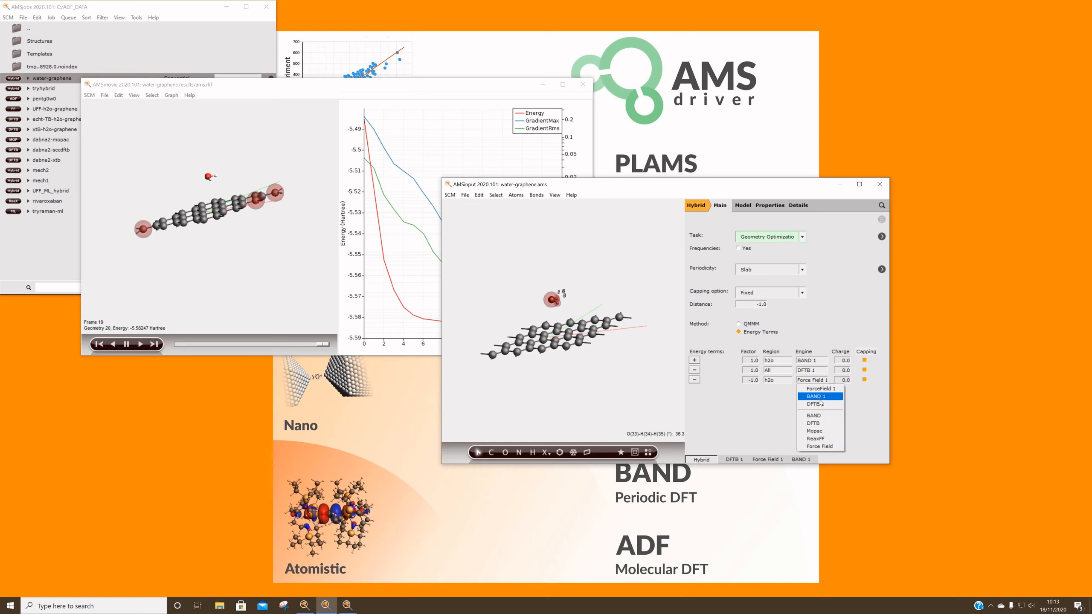
left_click(820, 406)
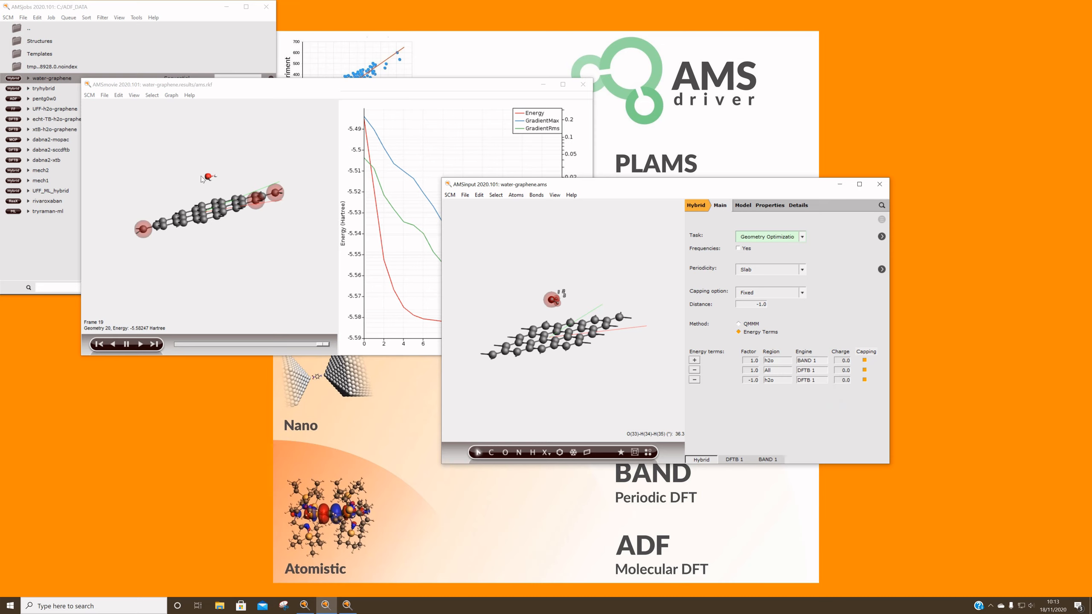
left_click_drag(234, 154, 267, 159)
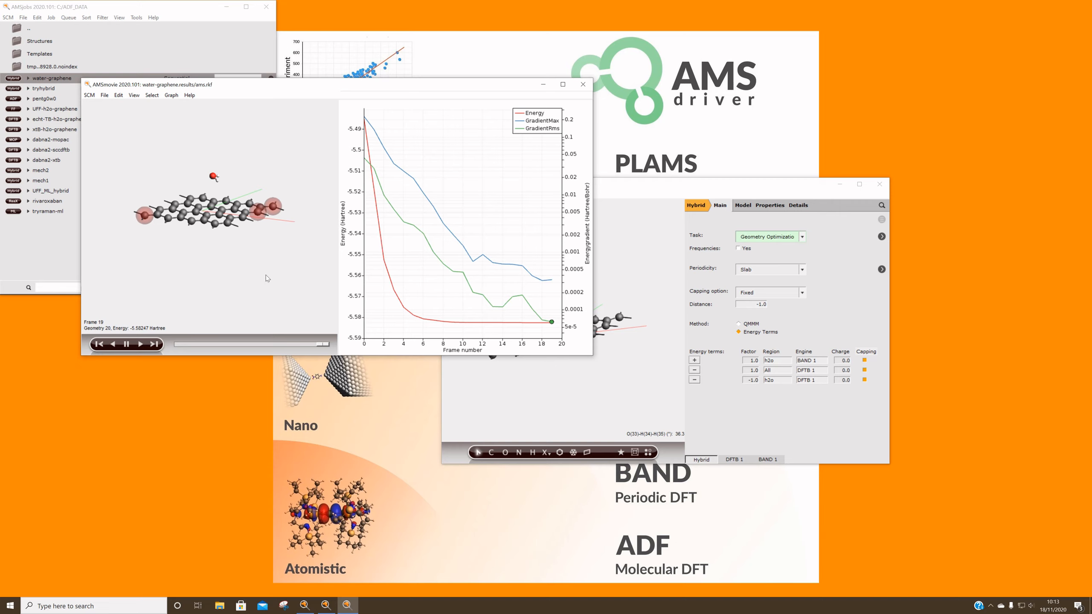
left_click(583, 84)
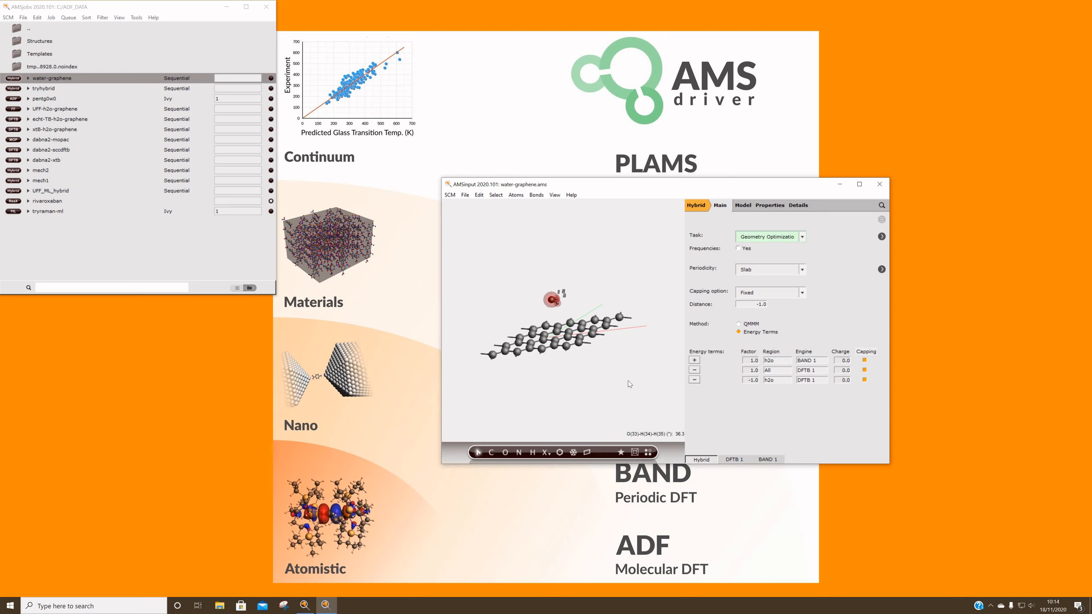
Switch the calculation to the ADF engine and delete the water molecule and the dangling carbon atoms at the sheet's two ends
left_click(696, 205)
left_click(705, 218)
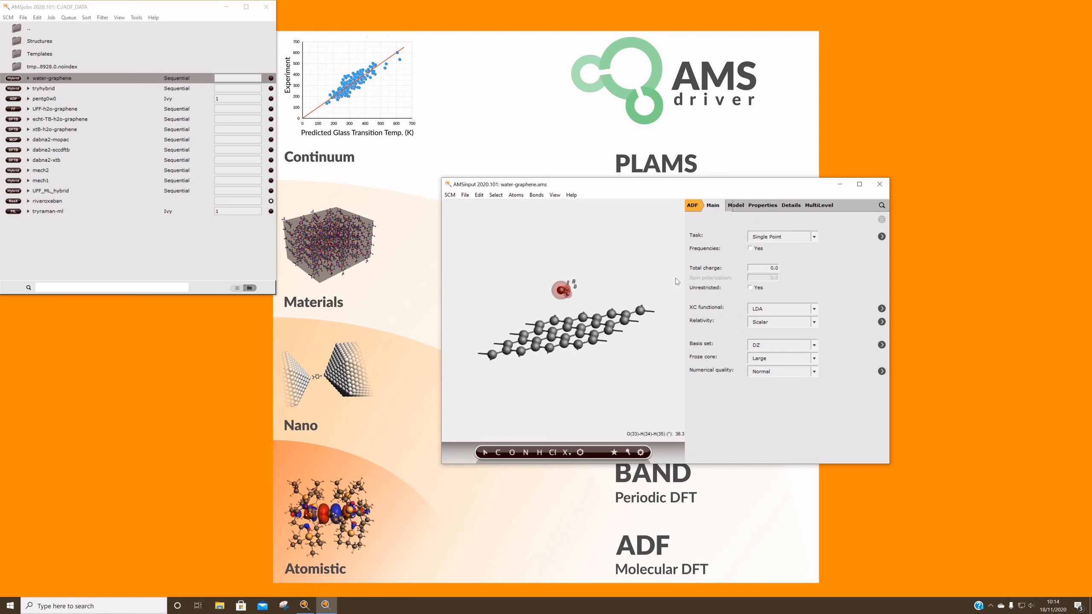
left_click_drag(677, 342, 615, 400)
key("Delete")
left_click(648, 305)
key("Delete")
left_click(474, 339)
key("Delete")
mouse_move(565, 395)
left_mouse_down()
mouse_move(579, 357)
mouse_move(576, 383)
left_mouse_up()
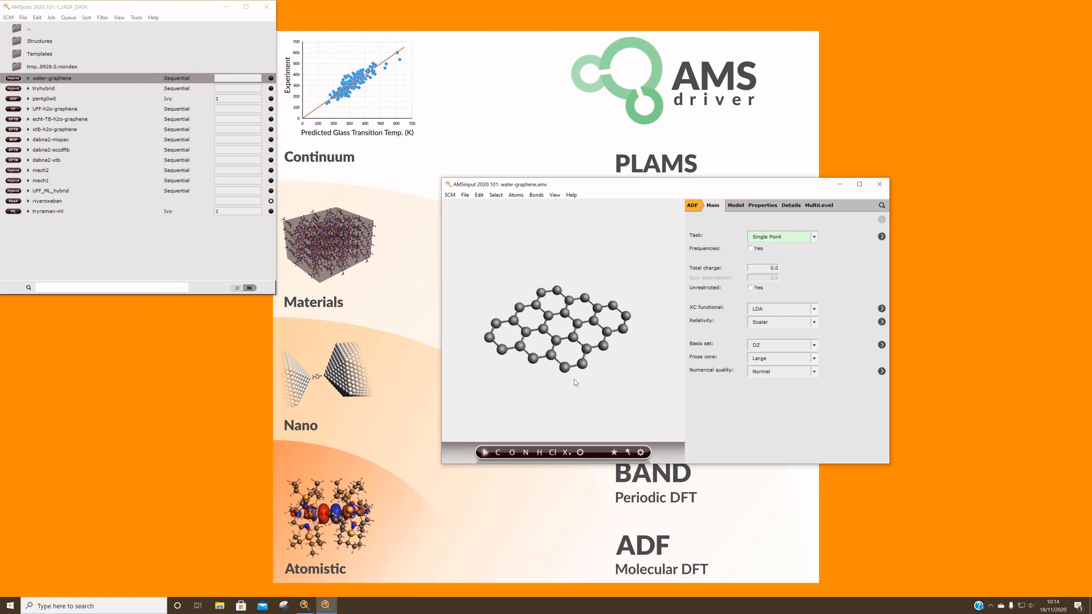
Add hydrogens to the carbon flake's edges and pre-optimize its geometry with the machine learning potential
key("ctrl+h")
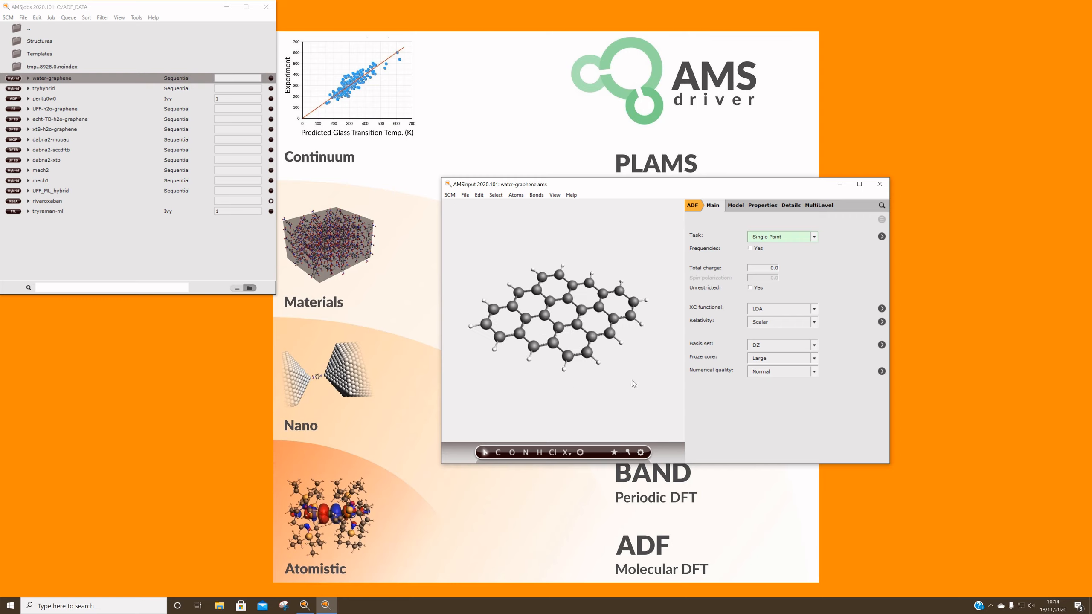
right_click(641, 452)
left_click(664, 439)
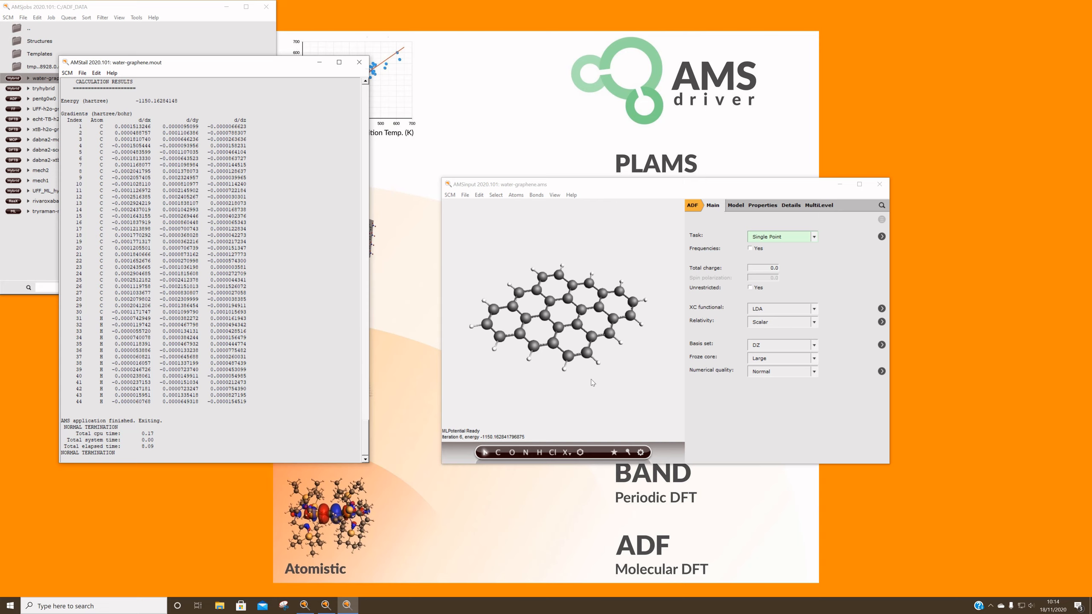
left_click_drag(598, 385, 603, 444)
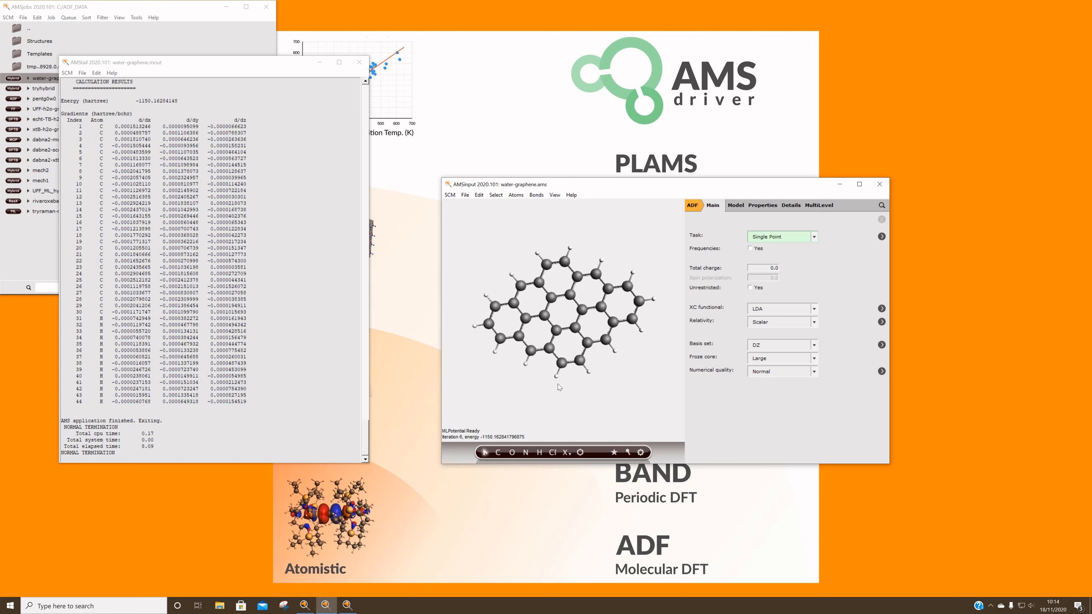
mouse_move(629, 395)
left_mouse_down()
mouse_move(598, 434)
mouse_move(635, 391)
left_mouse_up()
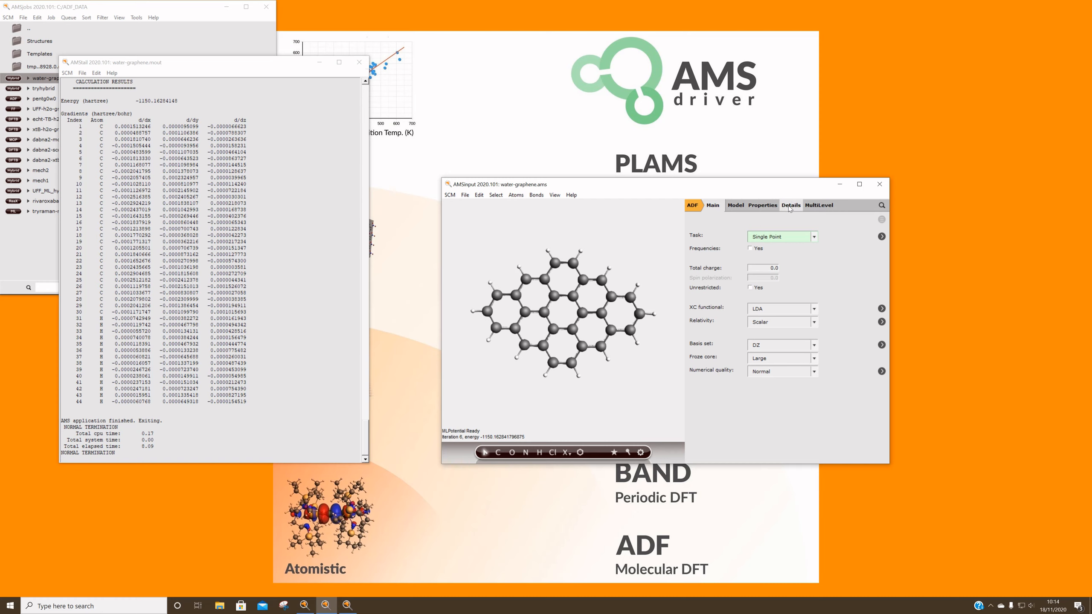
Enable the calculation of G0W0 quasi-particle energies
left_click(766, 208)
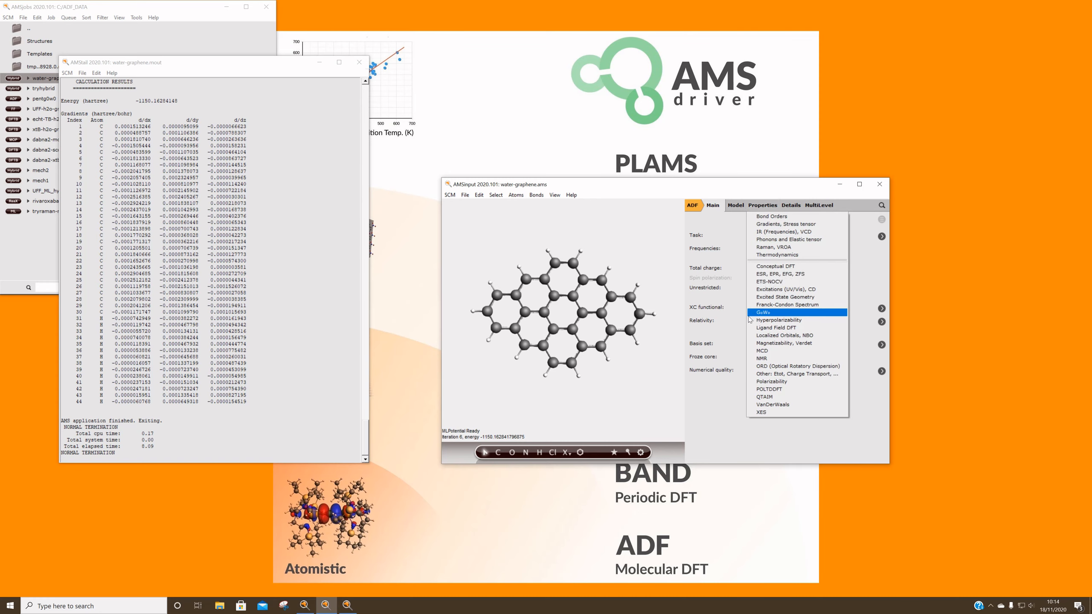
left_click(762, 314)
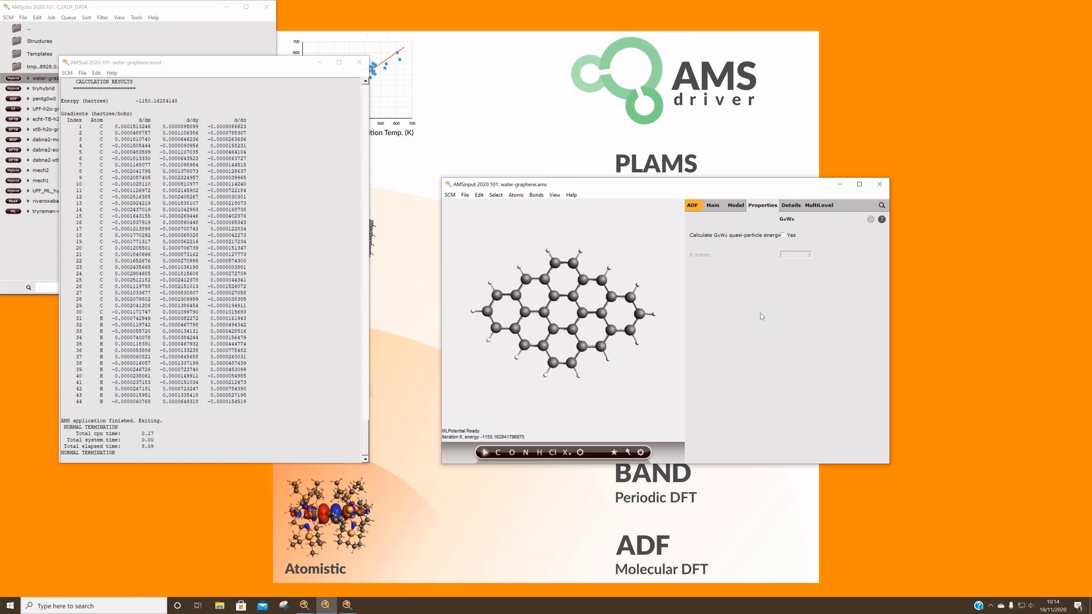
left_click(783, 235)
Set the XC functional to the hybrid PBE0 and the basis set to TZ2P
left_click(714, 206)
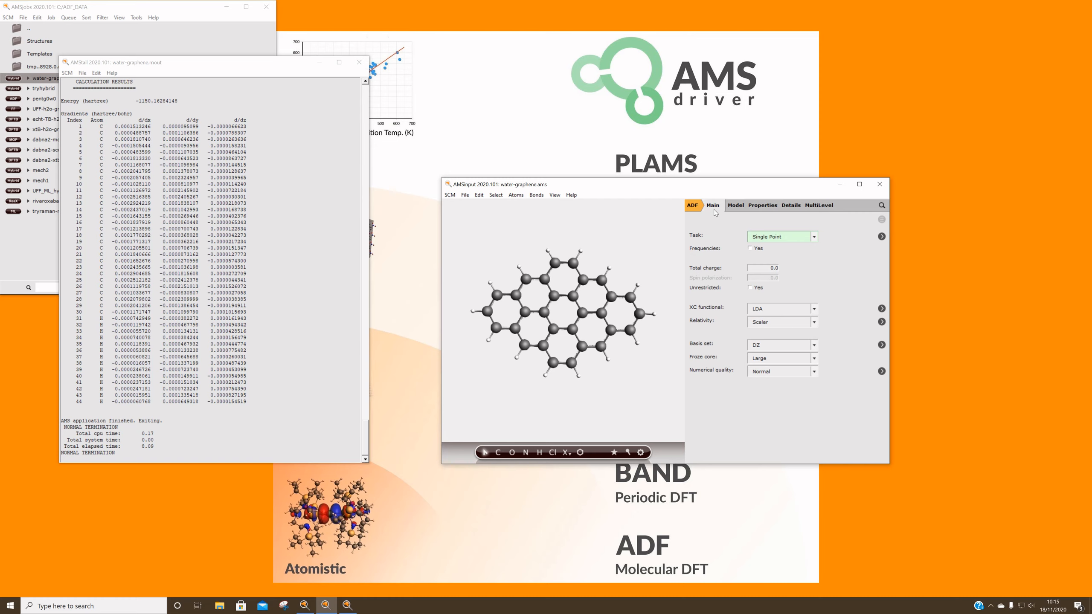
left_click(782, 310)
mouse_move(789, 330)
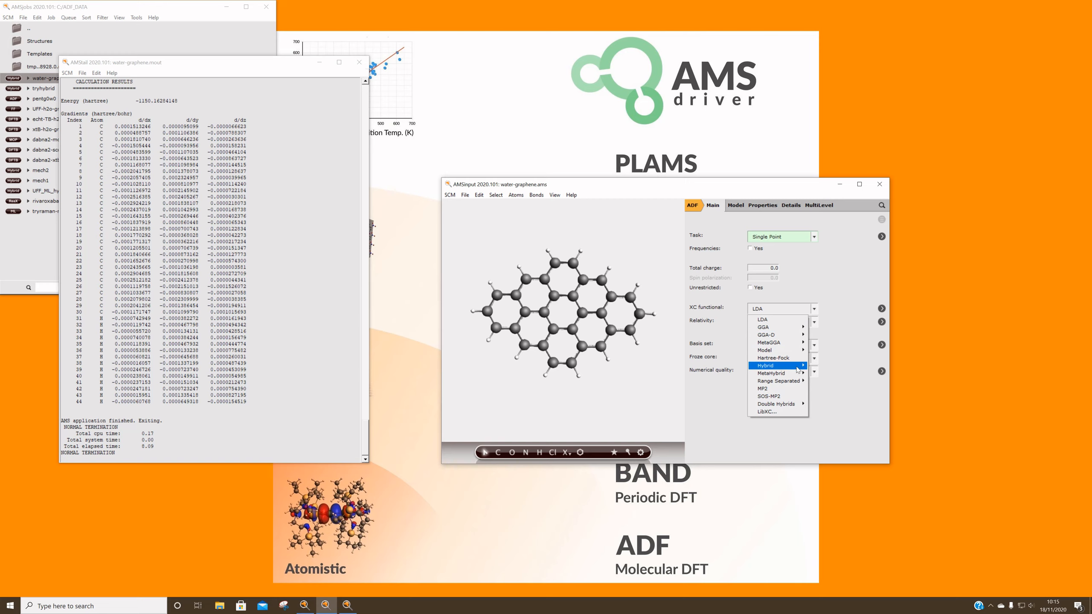
mouse_move(798, 369)
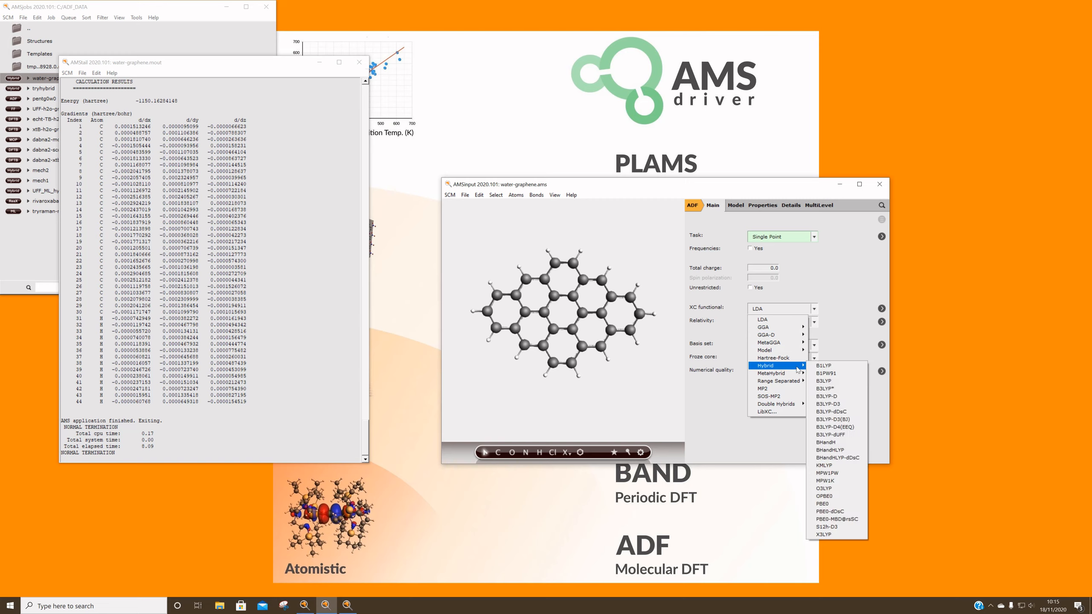
left_click(831, 505)
left_click(775, 346)
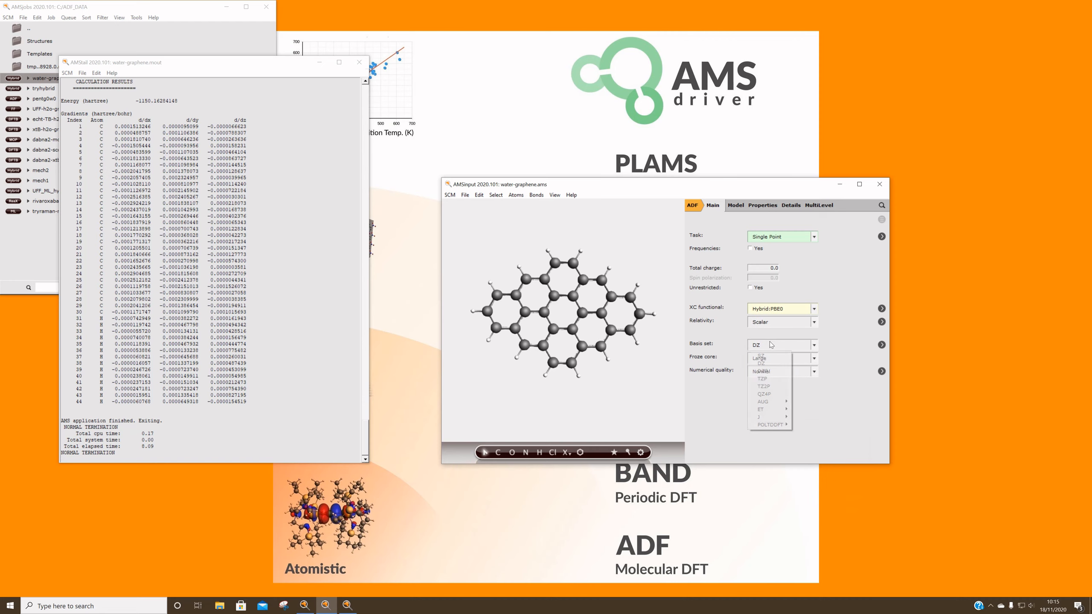
left_click(771, 388)
mouse_move(773, 373)
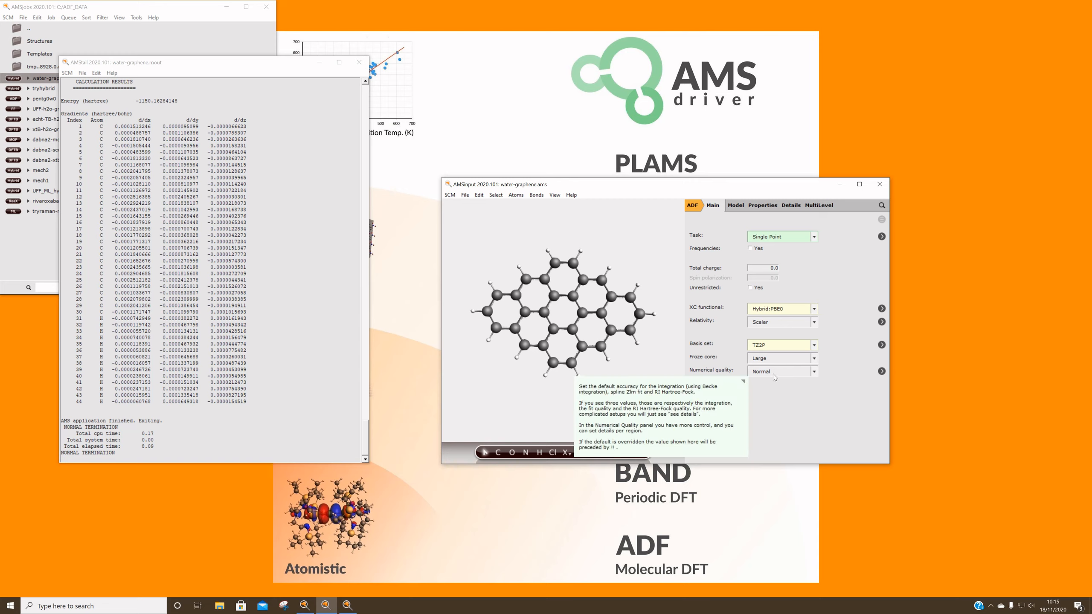
Set the numerical quality to Good and the RI Hartree-Fock quality to Normal
left_click(773, 372)
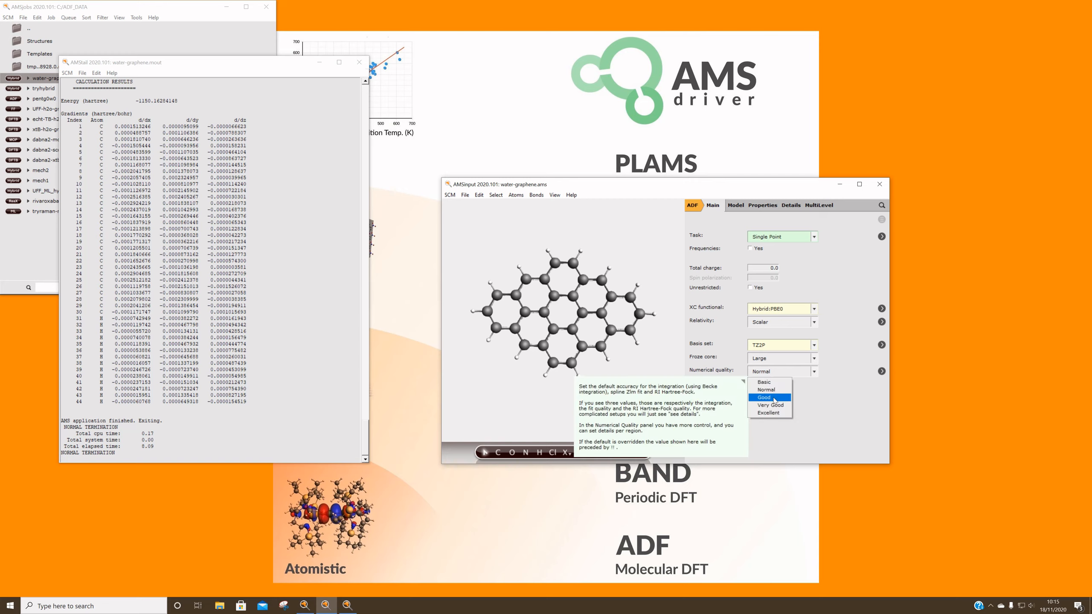
left_click(774, 399)
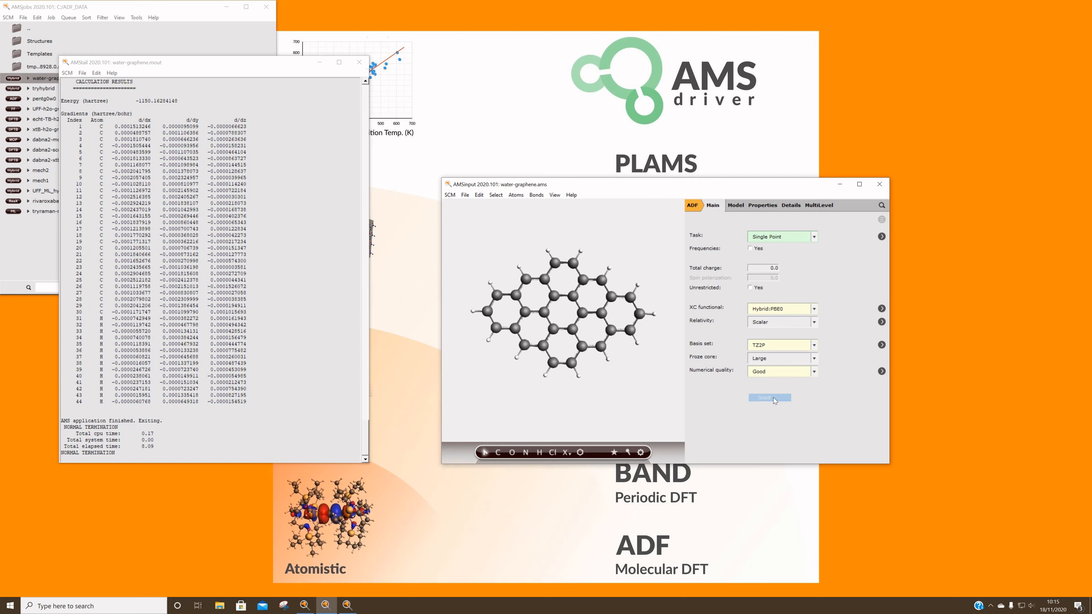
left_click(881, 371)
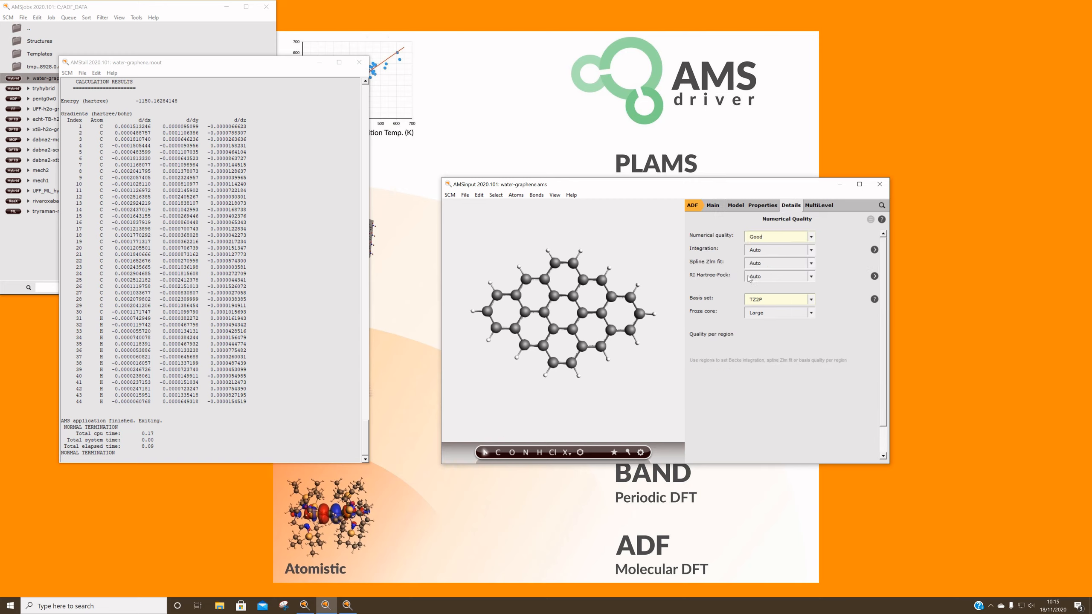
left_click(768, 278)
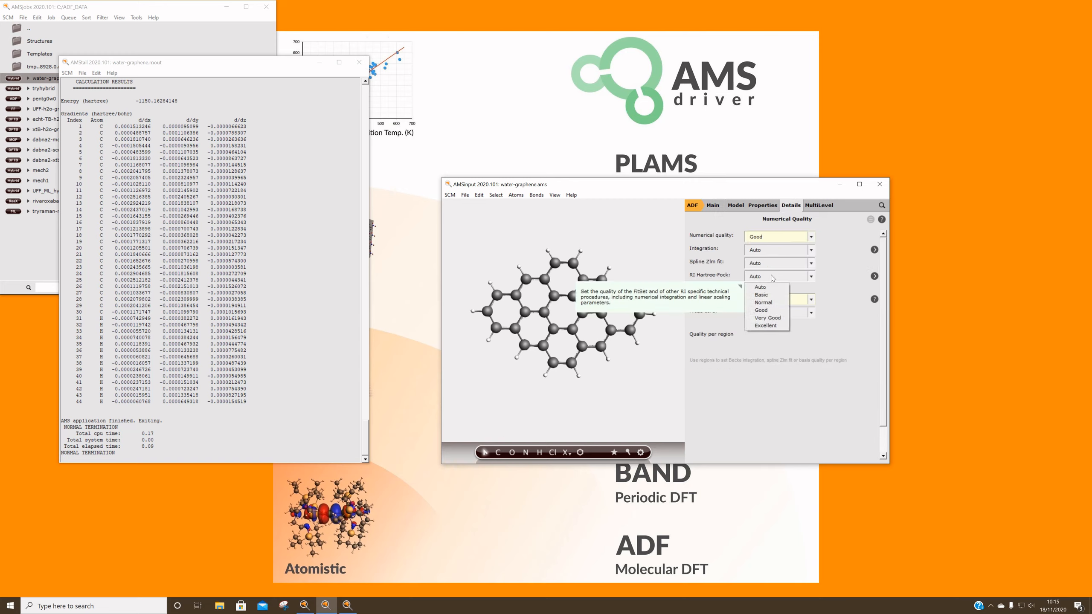
left_click(775, 304)
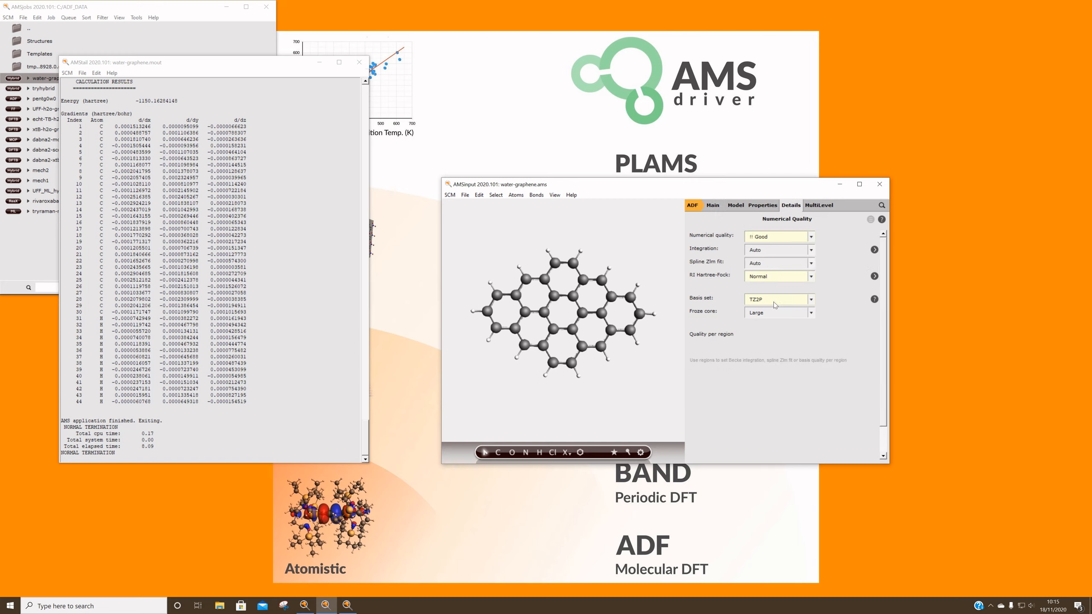
Save the calculation as a new job named PAH-g0w0 and accept the symmetry and frozen core notices
left_click(467, 196)
left_click(490, 261)
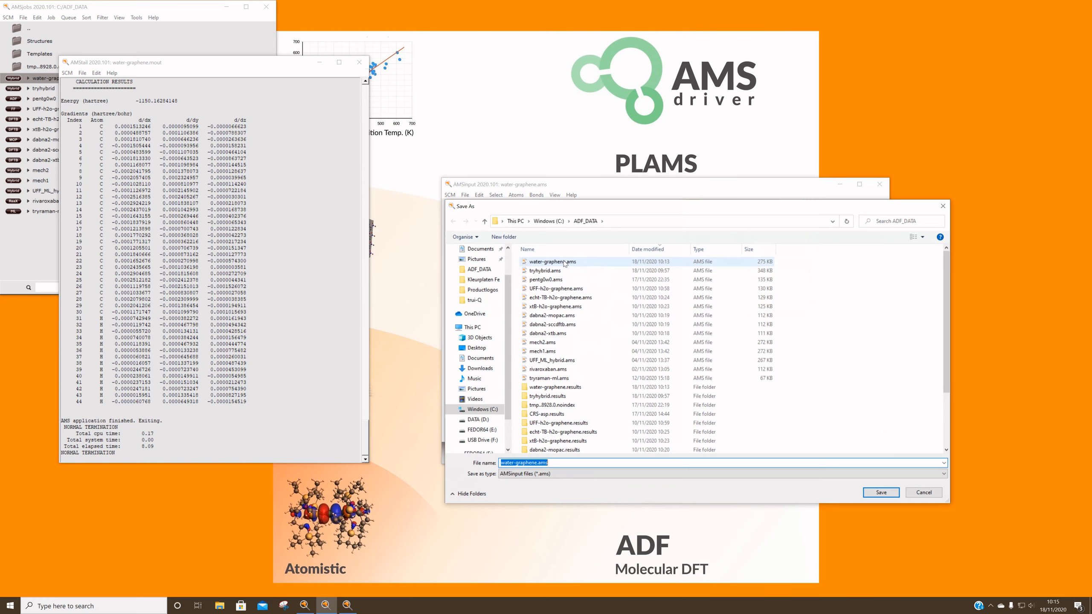
type("PAH-g0w0")
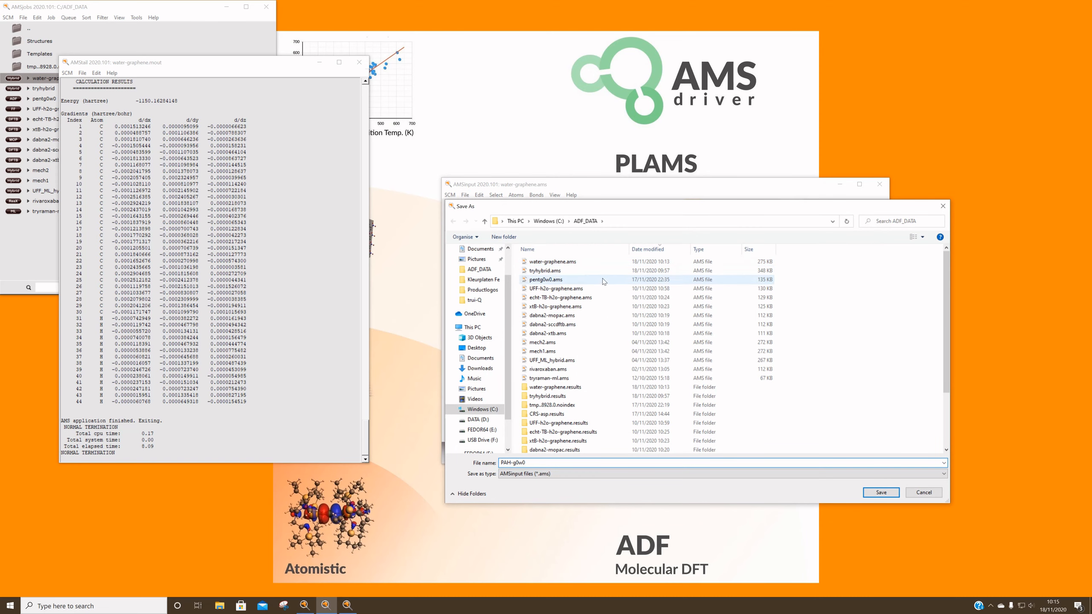
left_click(895, 493)
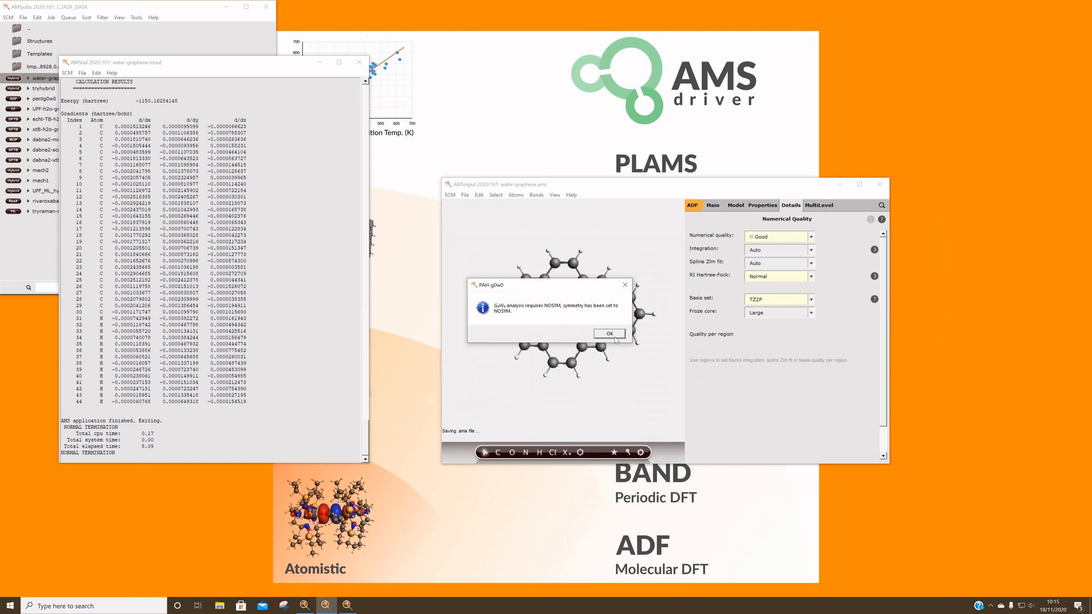
left_click(614, 335)
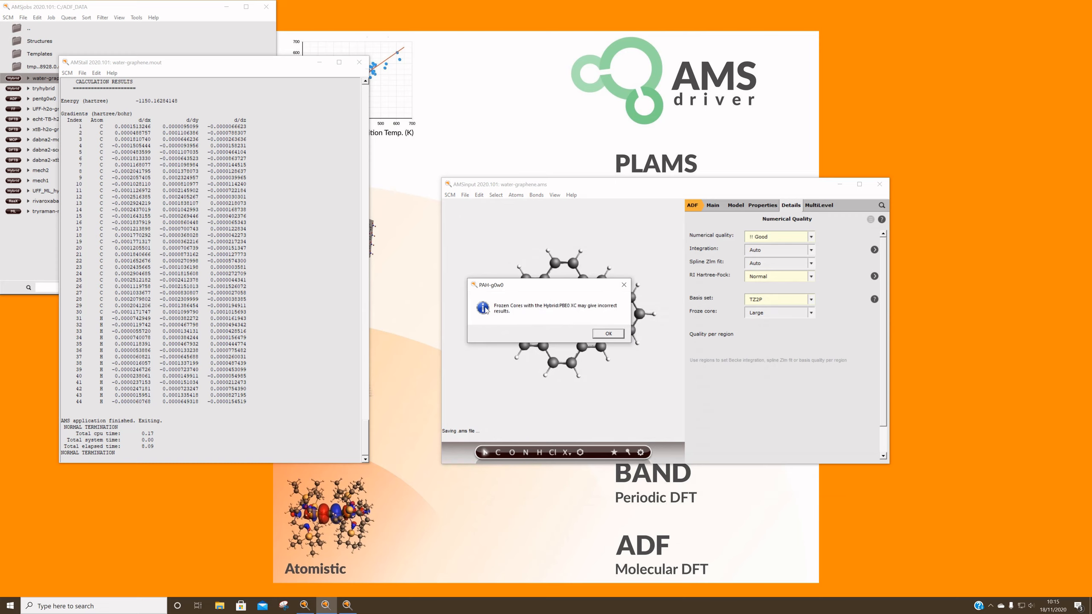
left_click(608, 334)
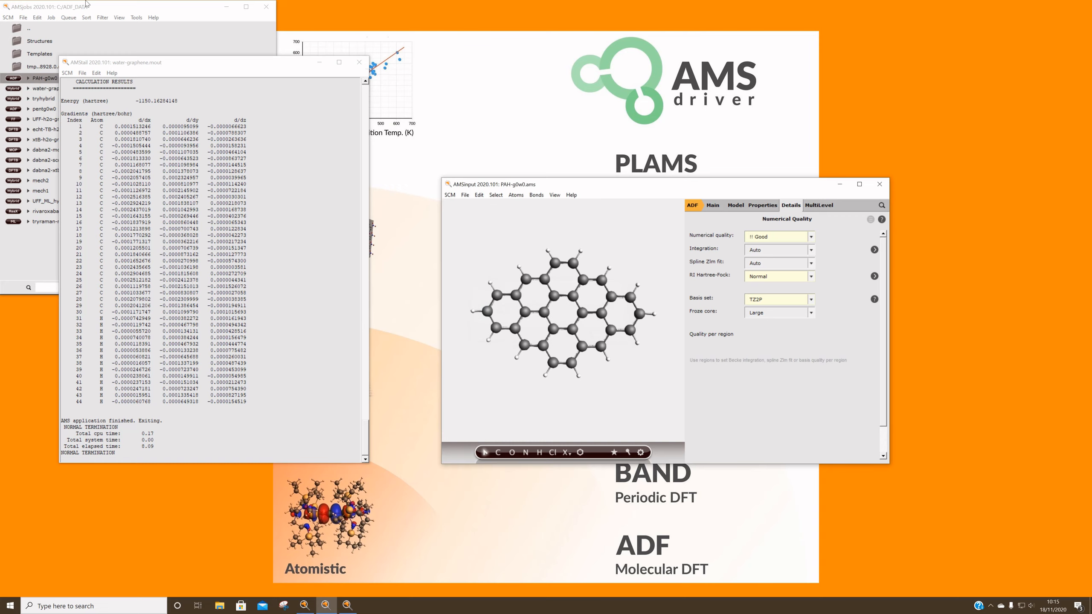
Assign the PAH-g0w0 job to the Ivy queue in AMSjobs and run it
left_click(134, 4)
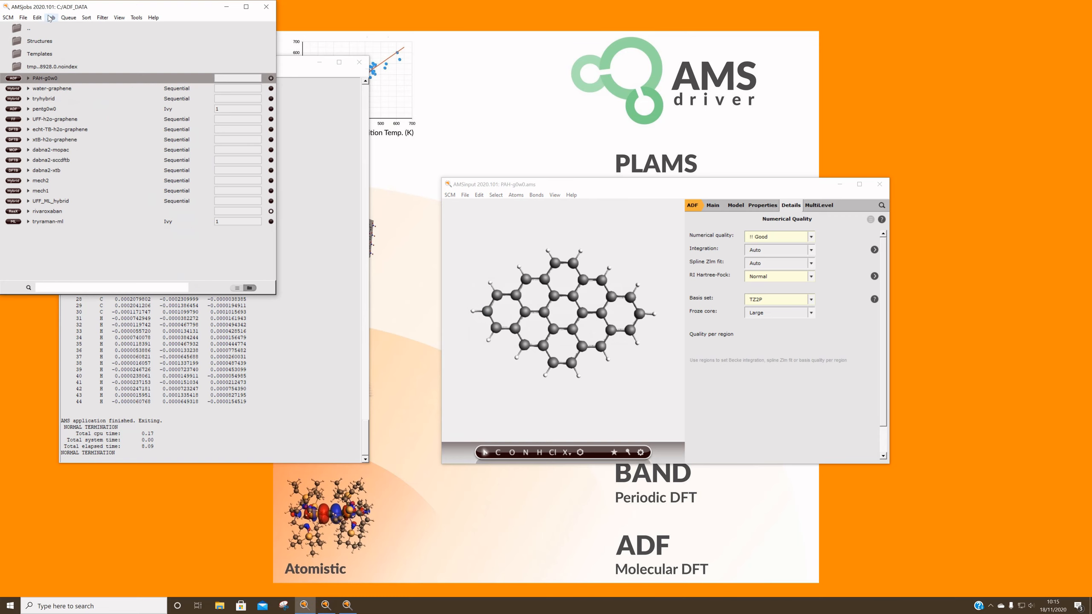
left_click(66, 18)
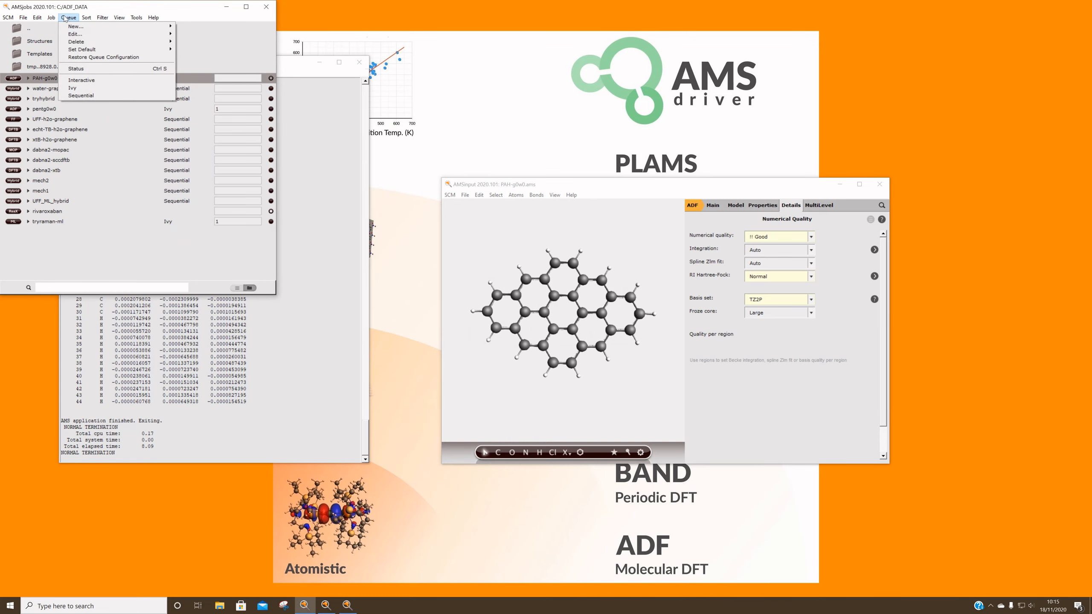
left_click(109, 87)
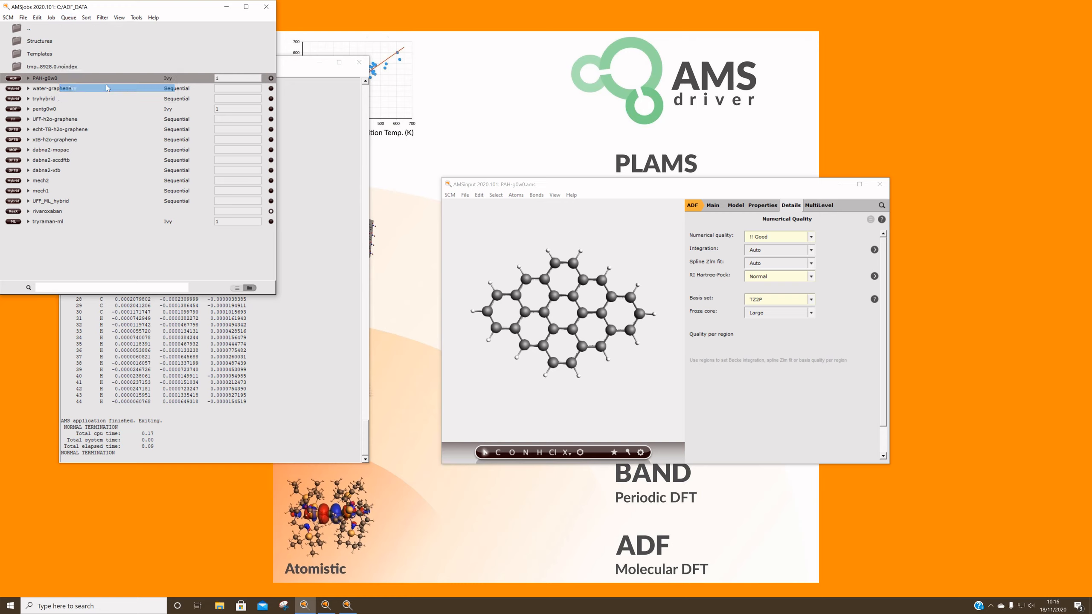
left_click(51, 18)
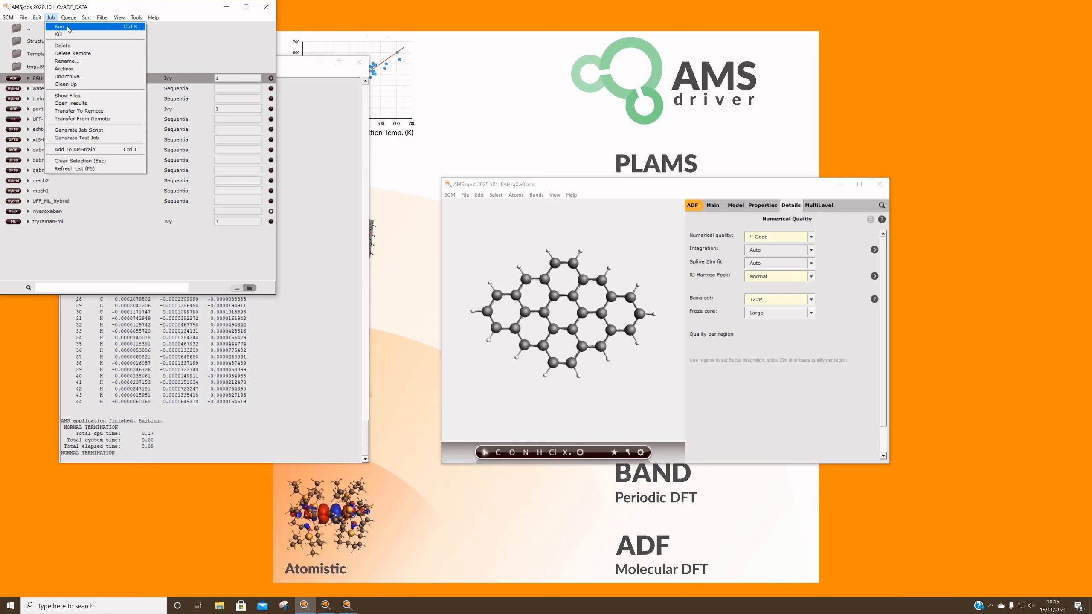
left_click(69, 29)
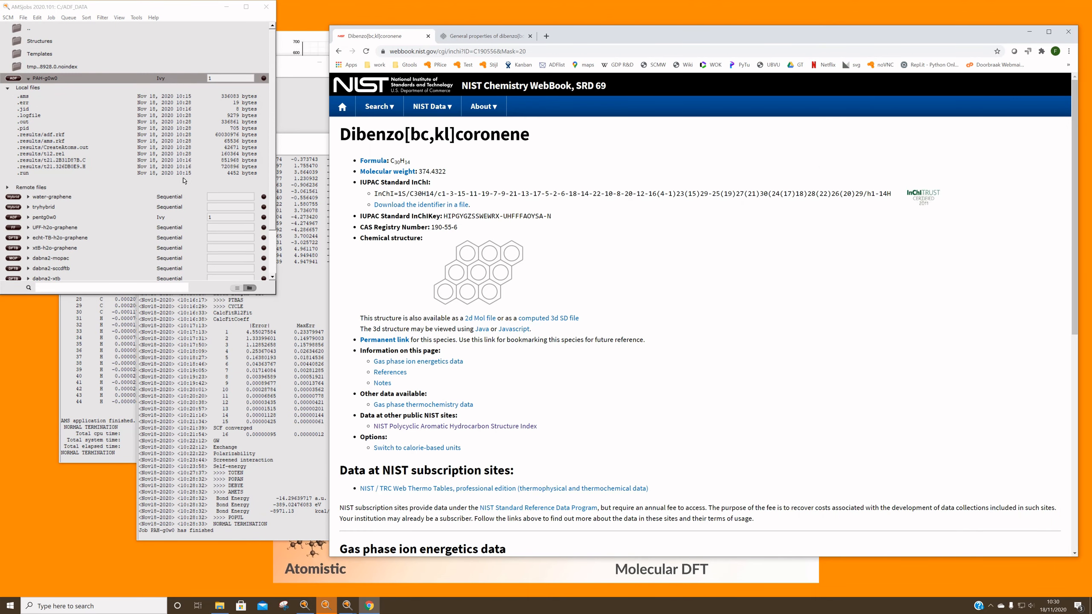
Check the PAH-g0w0 job's logfile and open its output file
double_click(32, 119)
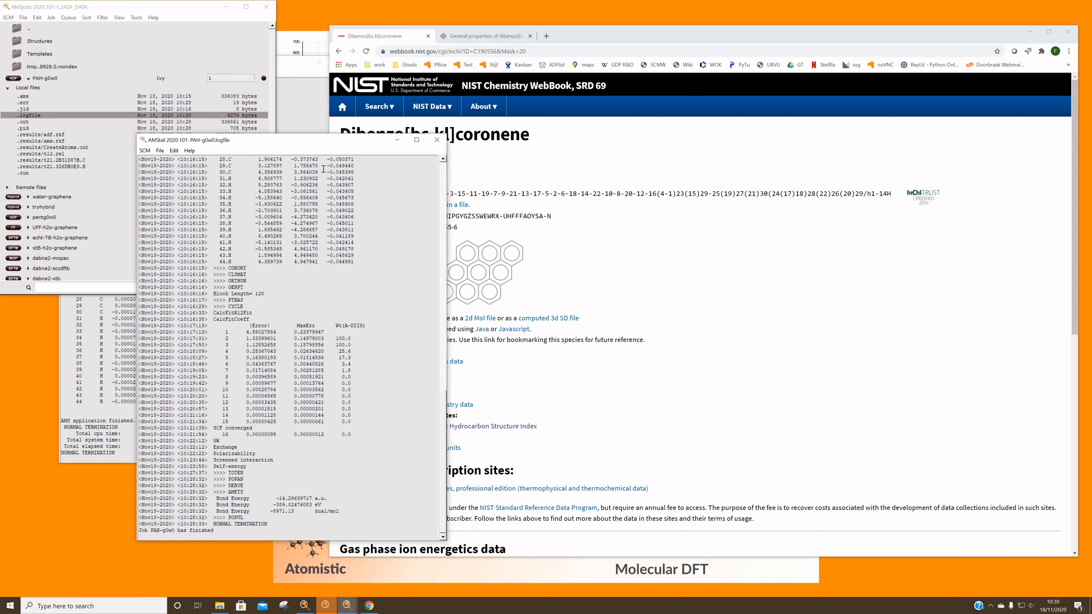
left_click(604, 42)
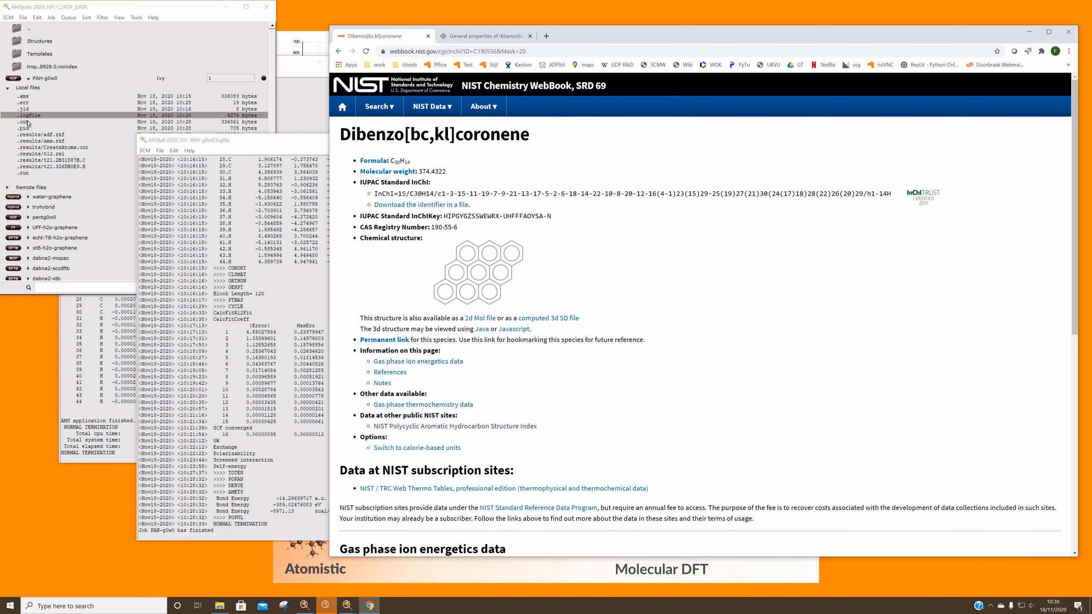
left_click(24, 122)
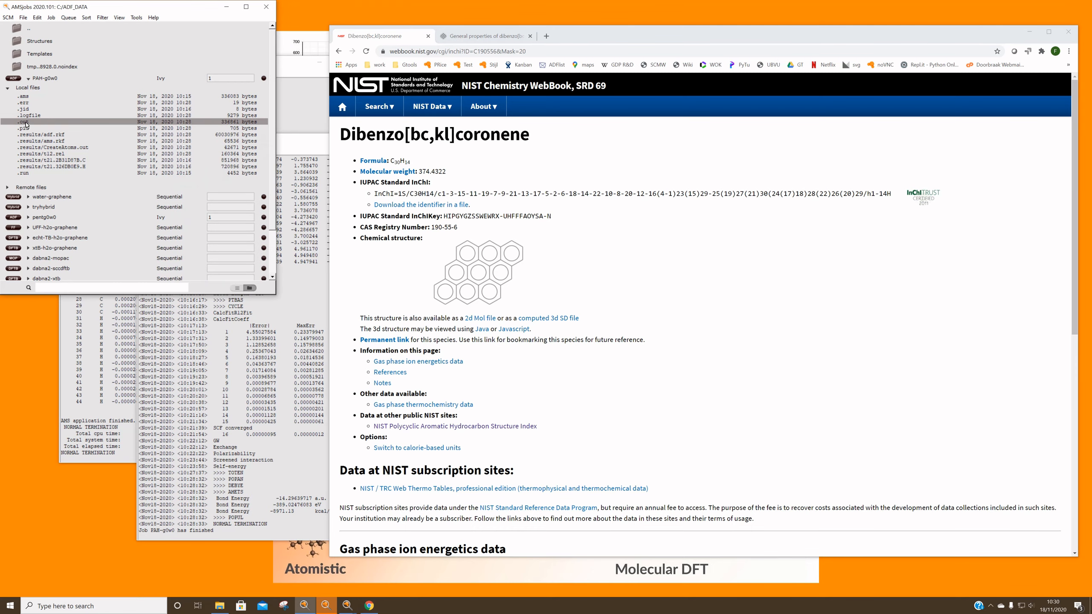
double_click(25, 123)
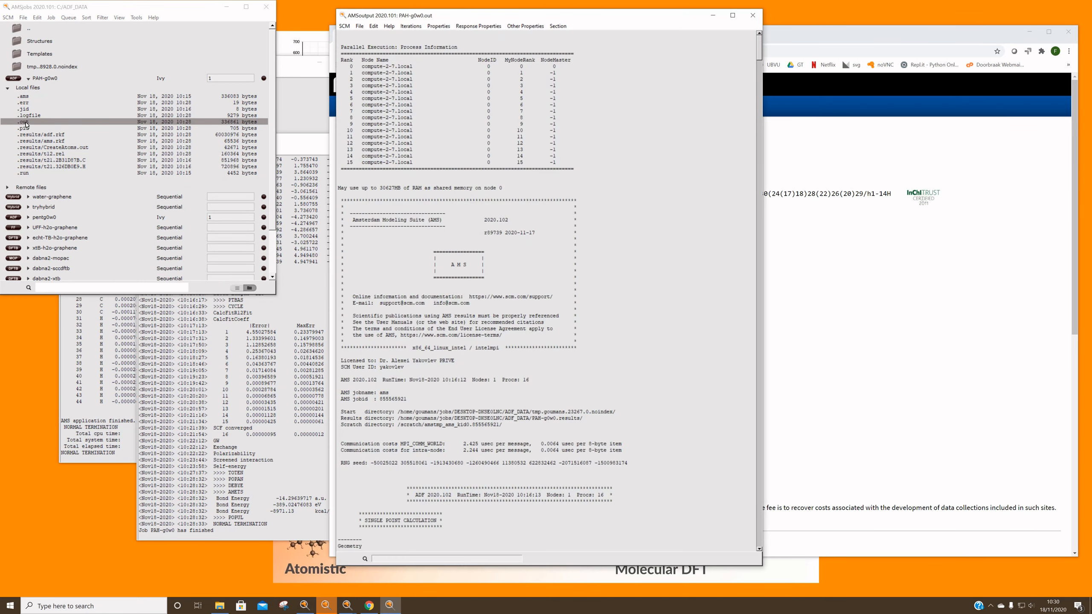
double_click(533, 17)
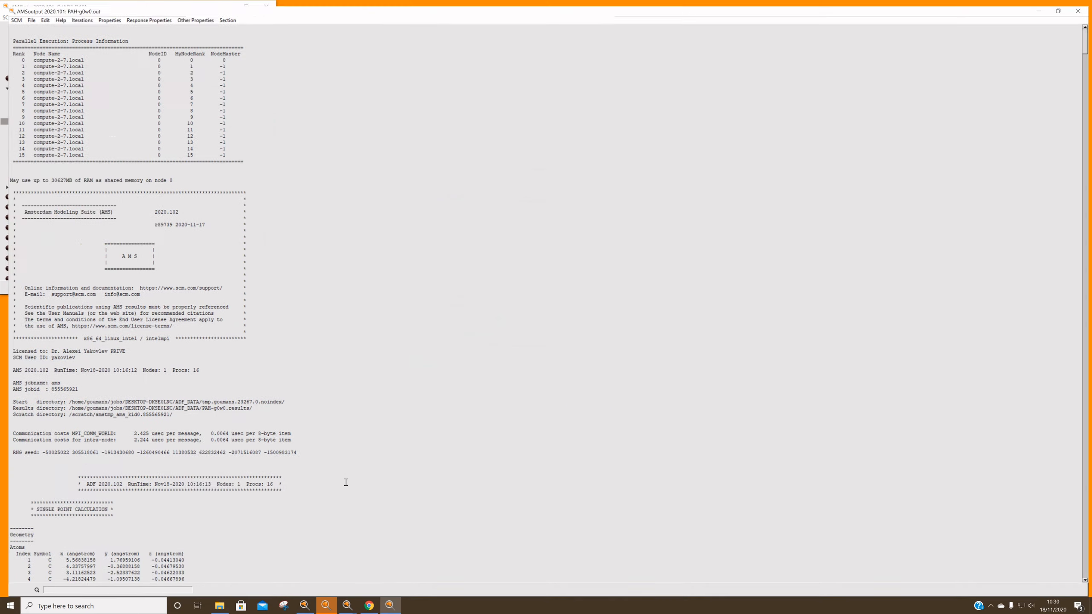
left_click(1061, 4)
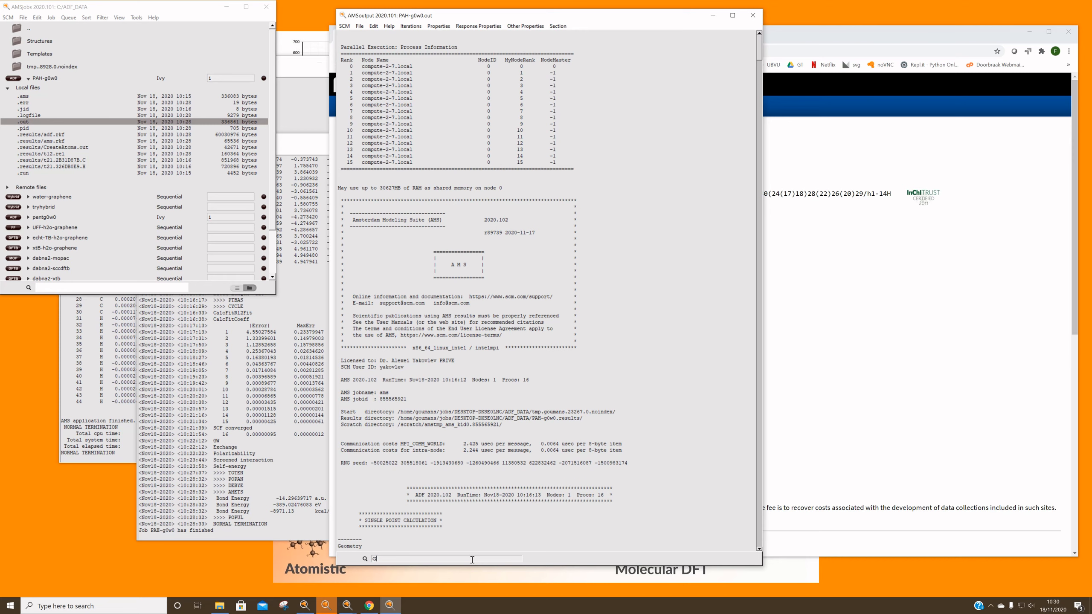
Search the output for G0W0 and go to the occupied and virtual quasi-particle energies
left_click(472, 560)
type("G0W0")
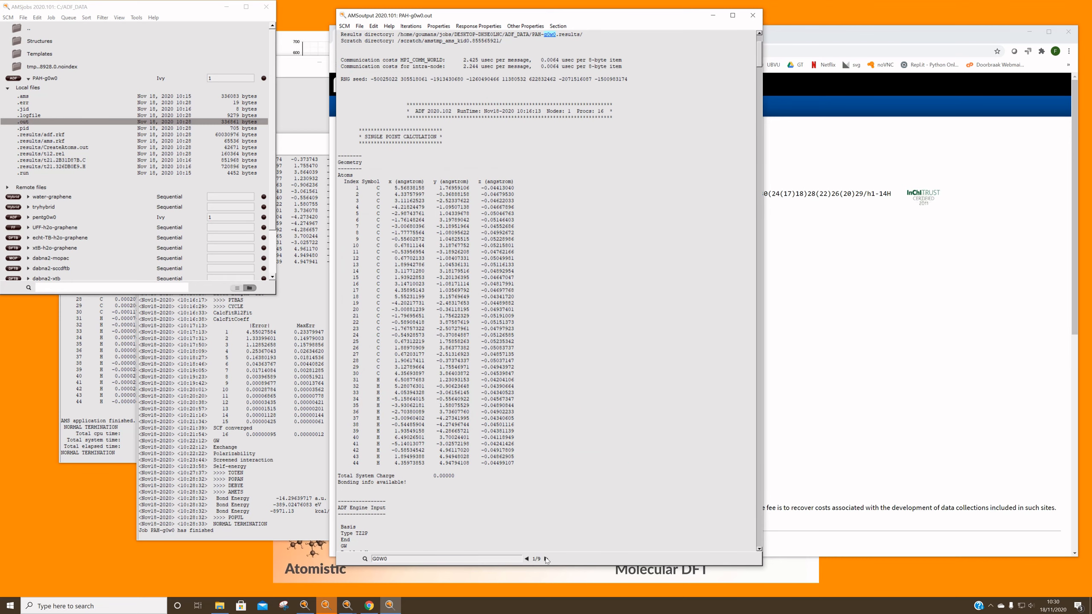
left_click(546, 559)
left_click(546, 558)
left_click(546, 559)
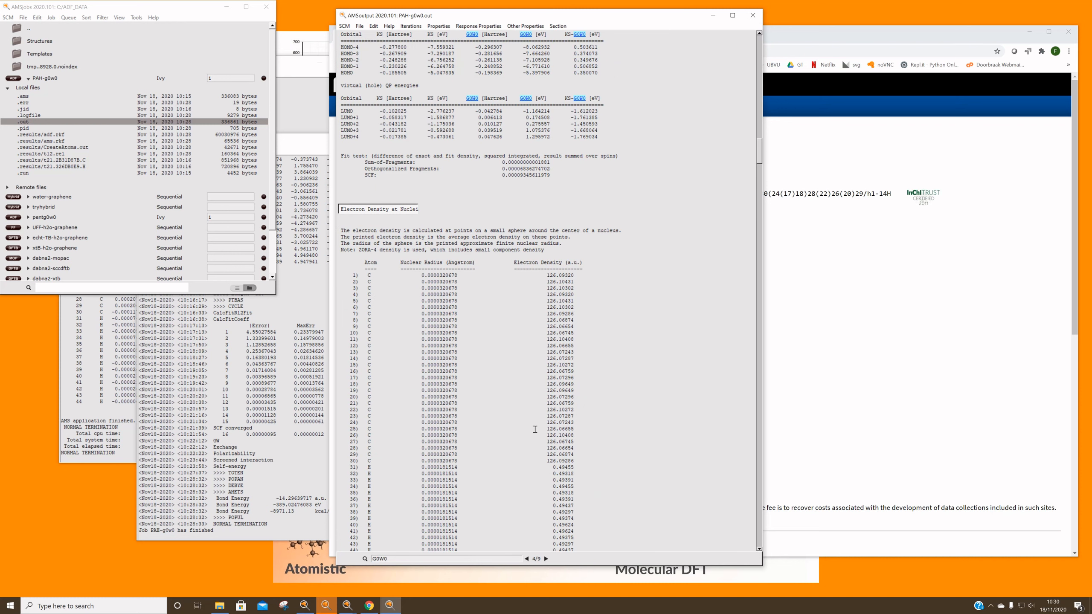
Compare the G0W0 HOMO and LUMO energies with the ionization energy and electron affinity on the dibenzo[bc,kl]coronene general properties page in the browser
left_click_drag(634, 19, 577, 20)
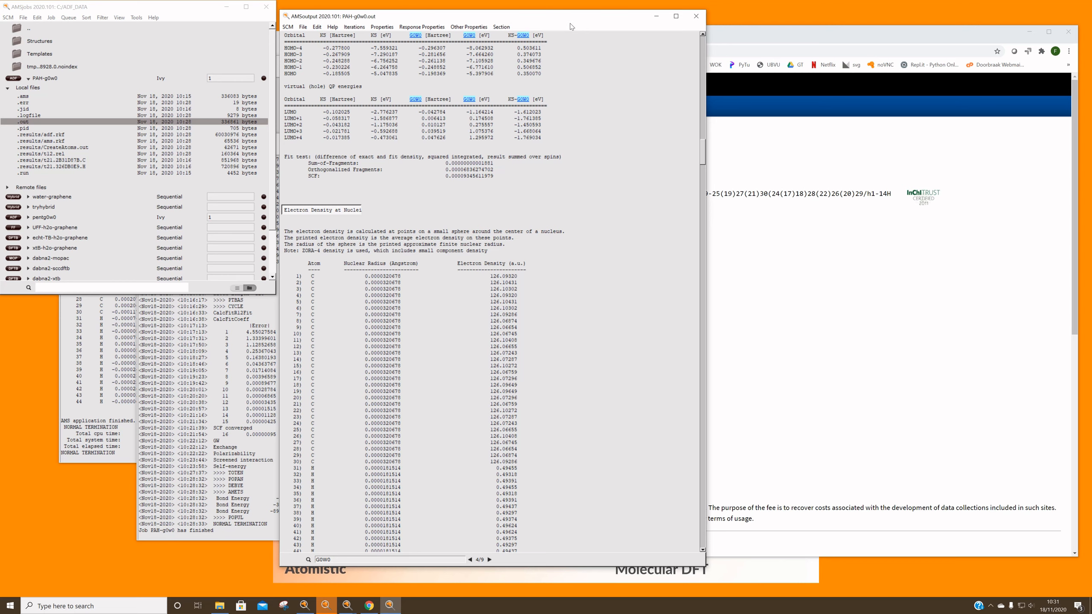
left_click(763, 34)
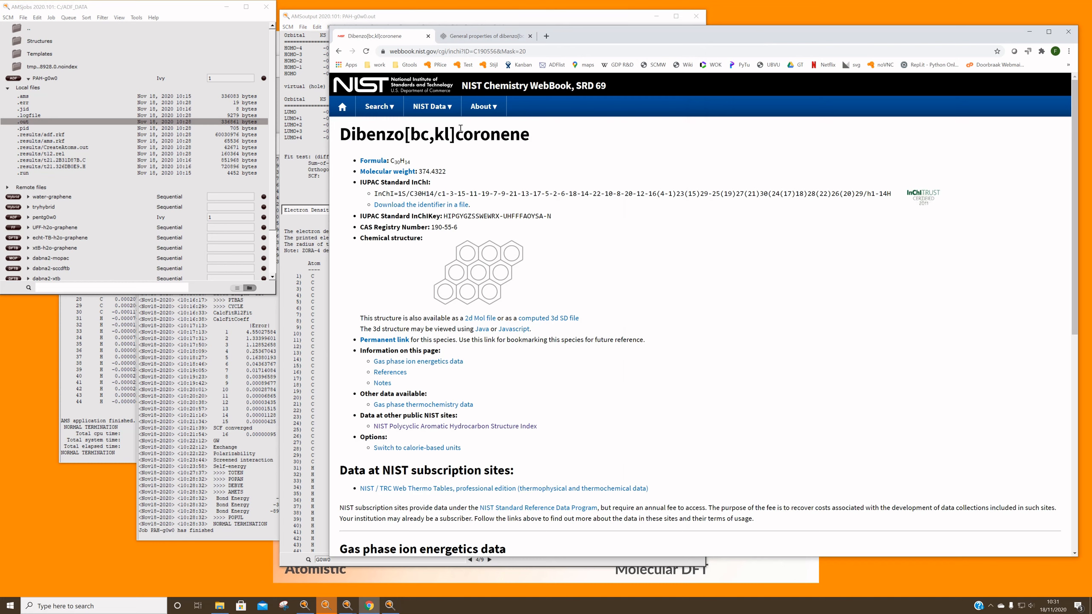
left_click(493, 38)
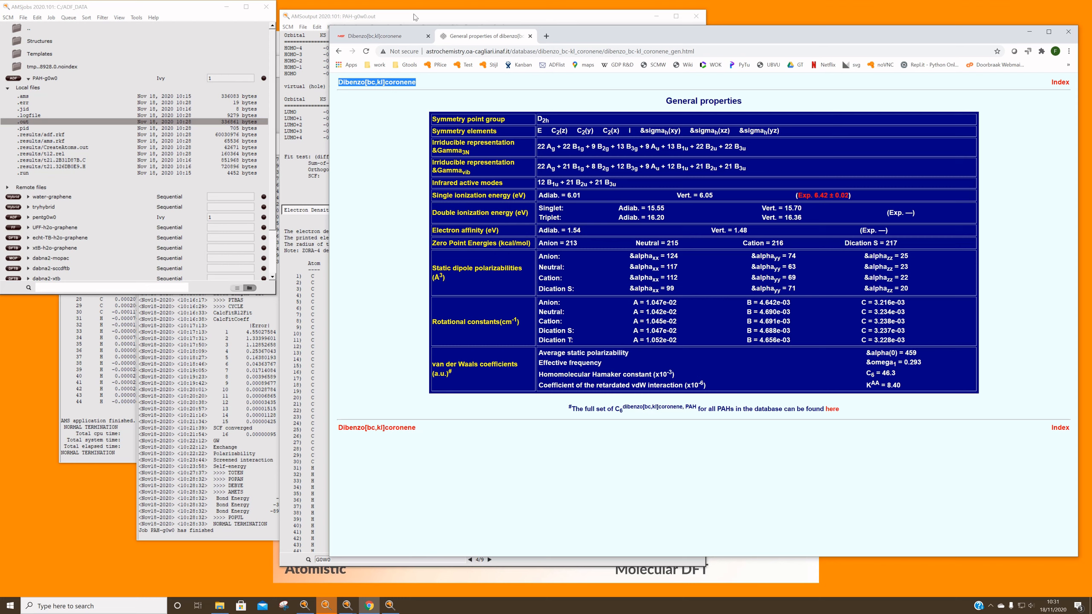
left_click_drag(731, 230, 747, 229)
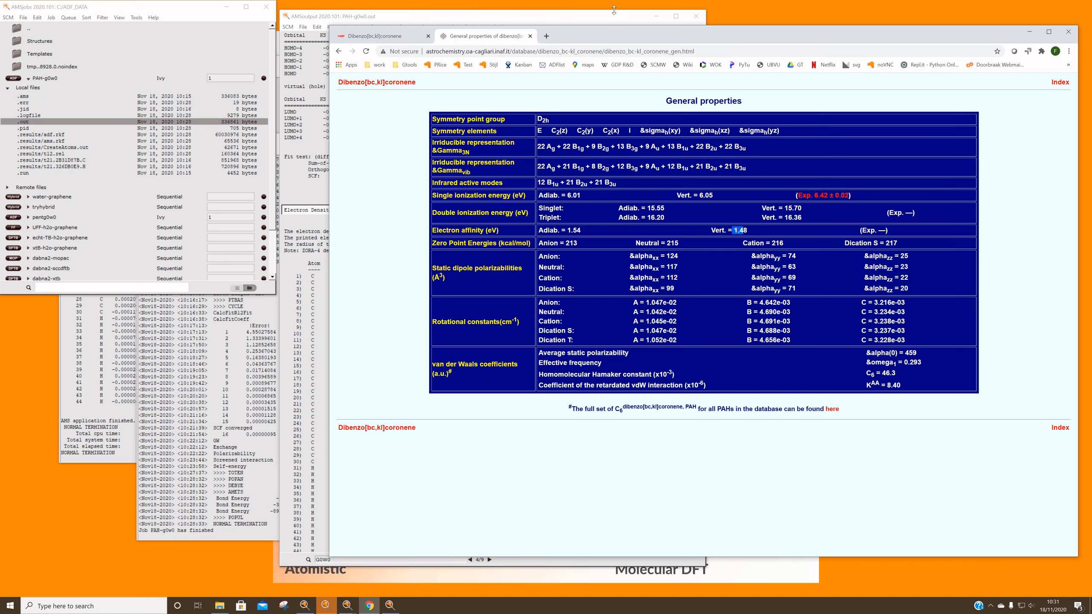
left_click_drag(609, 17, 460, 17)
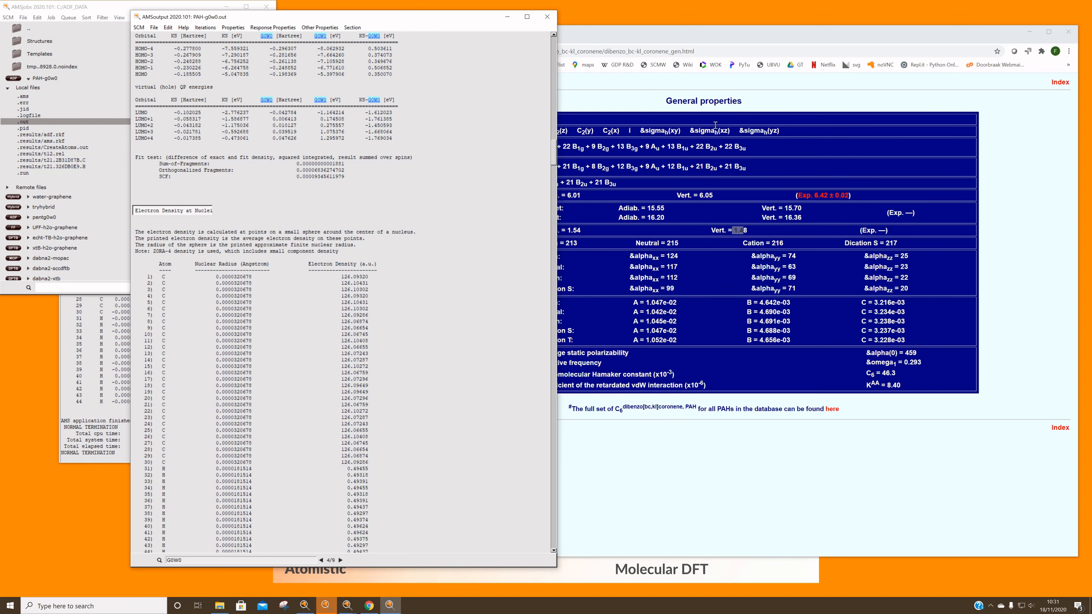
left_click(652, 206)
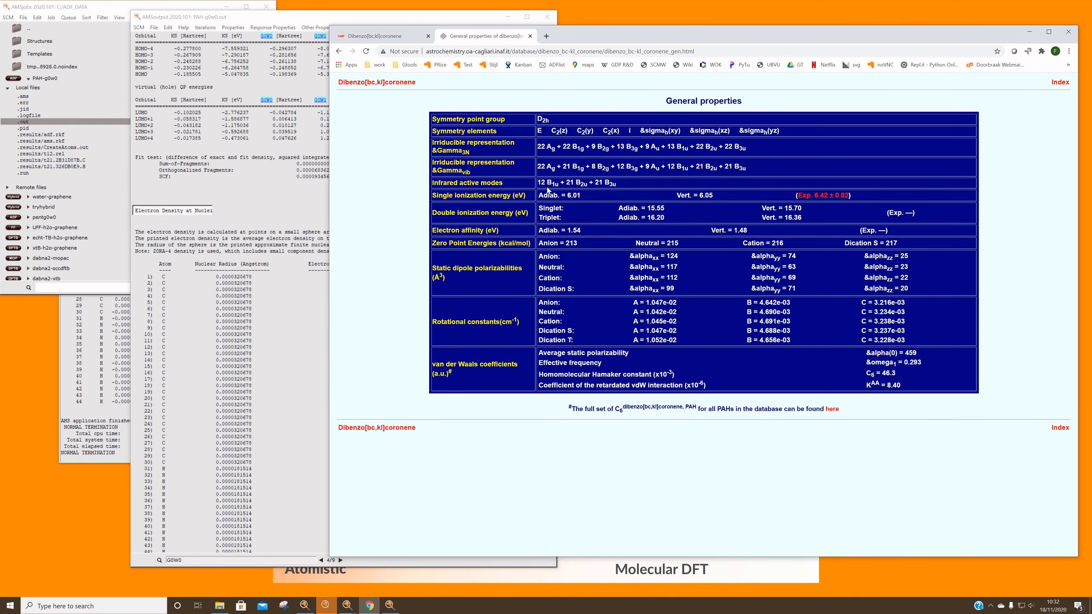
left_click(361, 20)
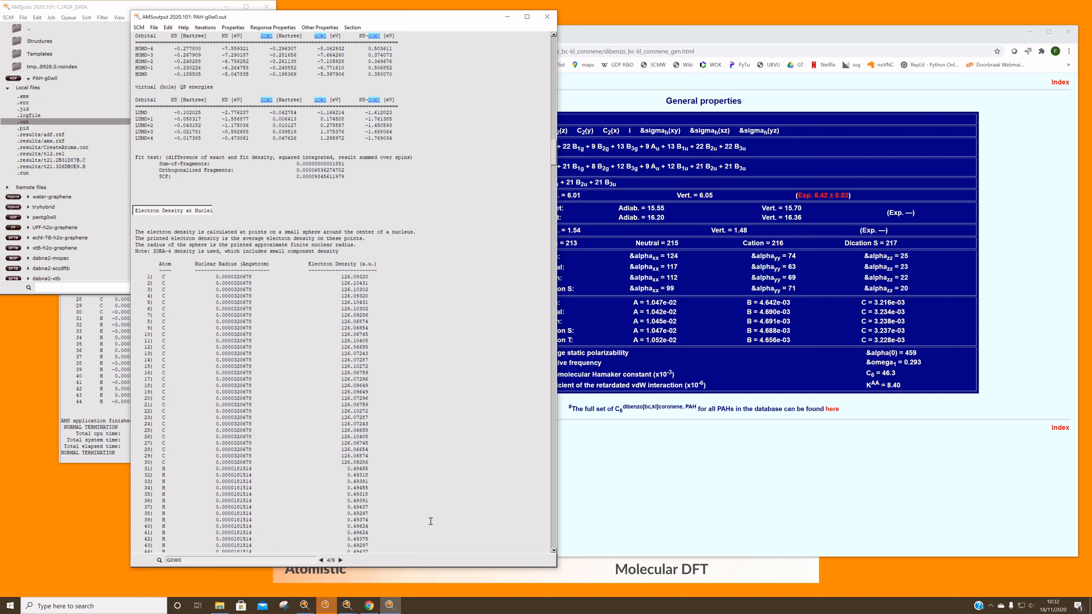
Bring AMSjobs forward and open the PAH-g0w0 job in AMSinput
left_click(346, 607)
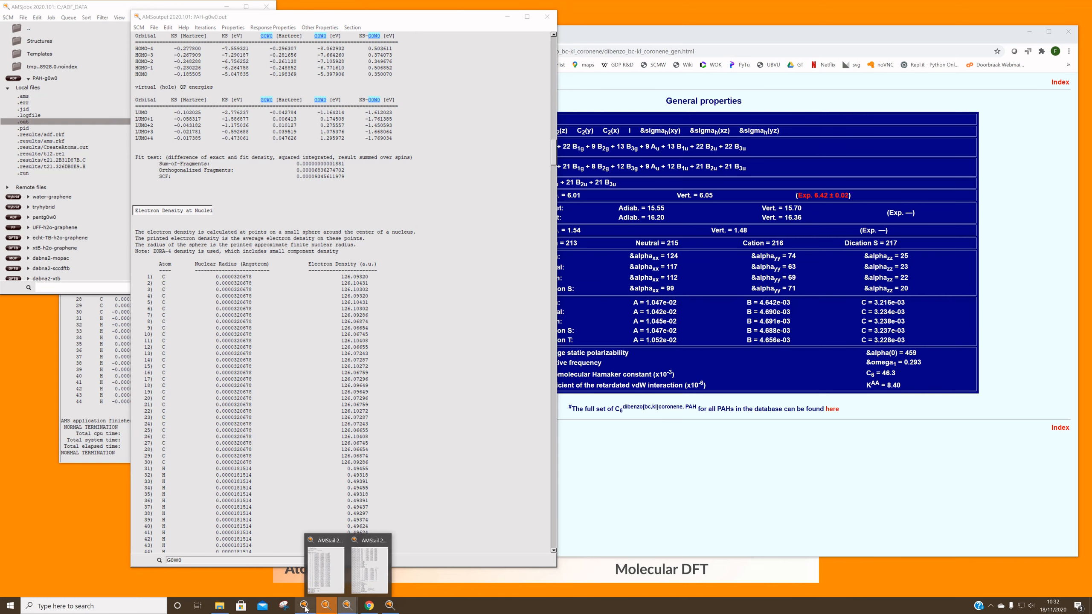
left_click(304, 607)
left_click(389, 605)
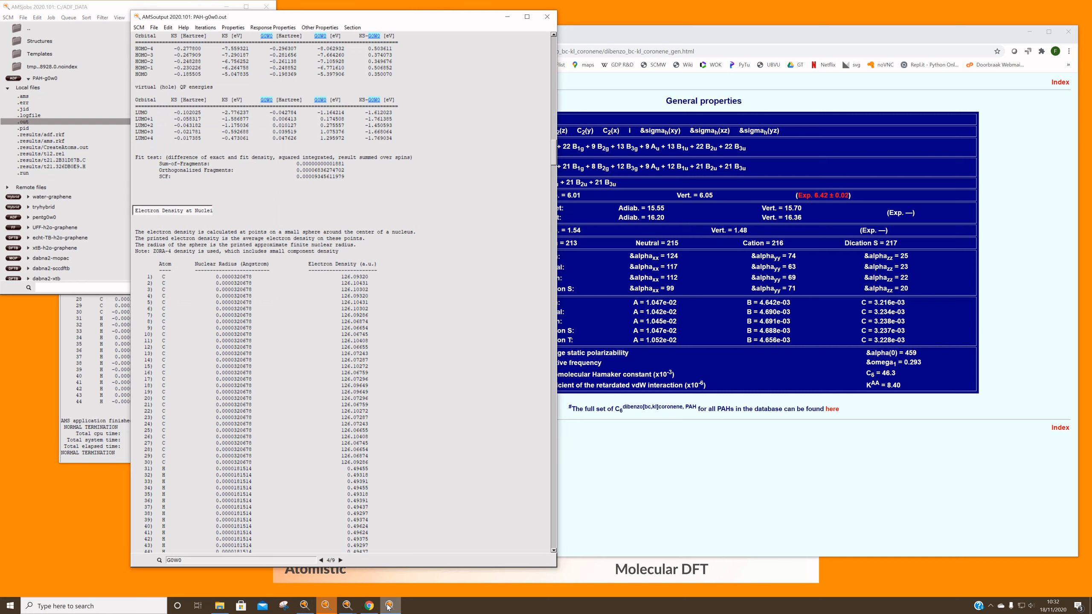
left_click(347, 606)
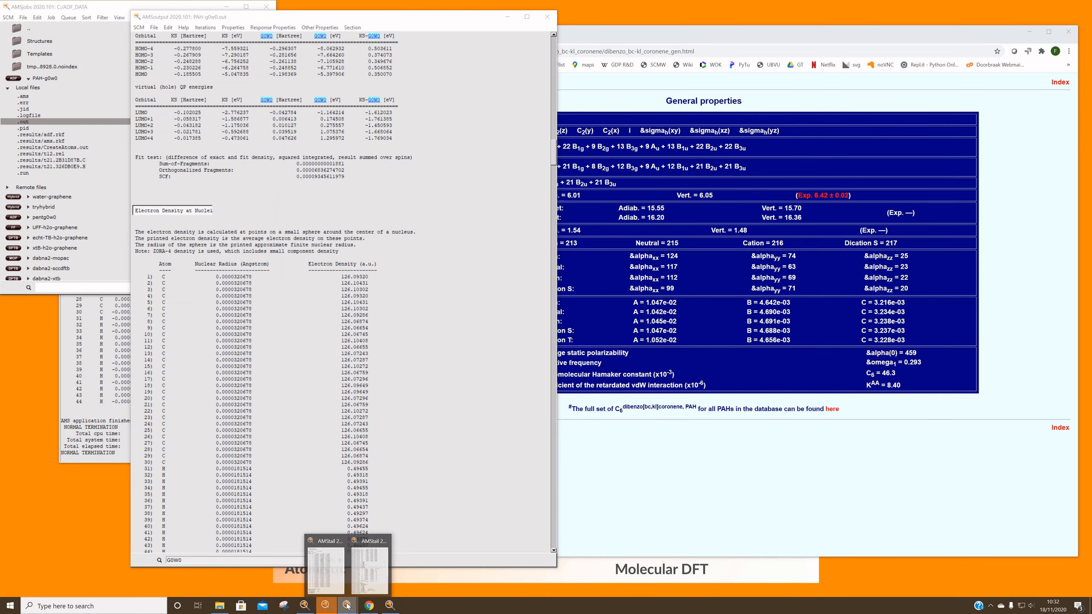
left_click(303, 606)
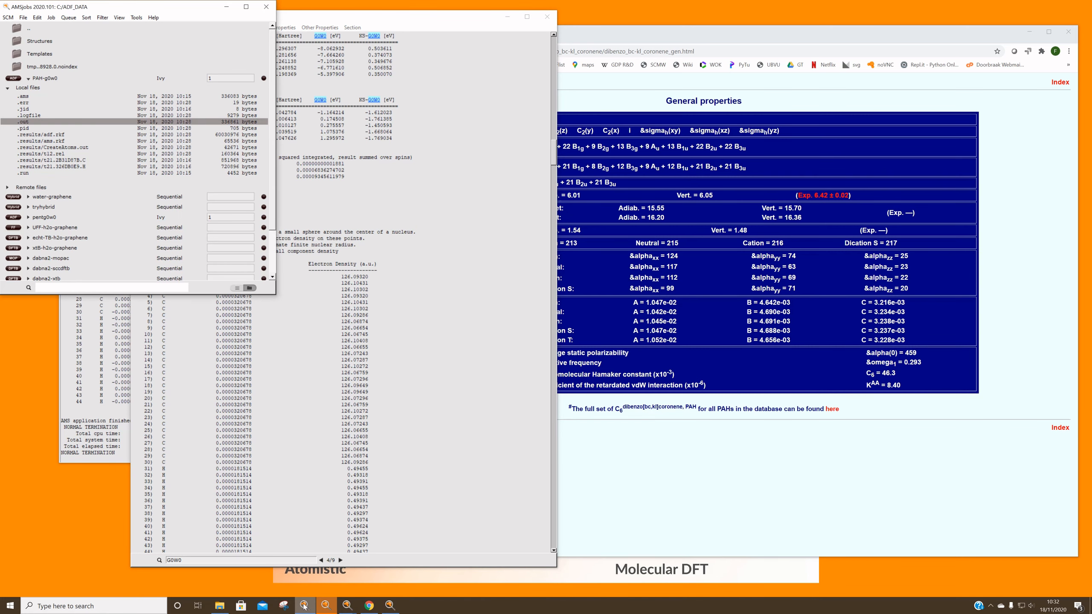
left_click(6, 19)
left_click(16, 49)
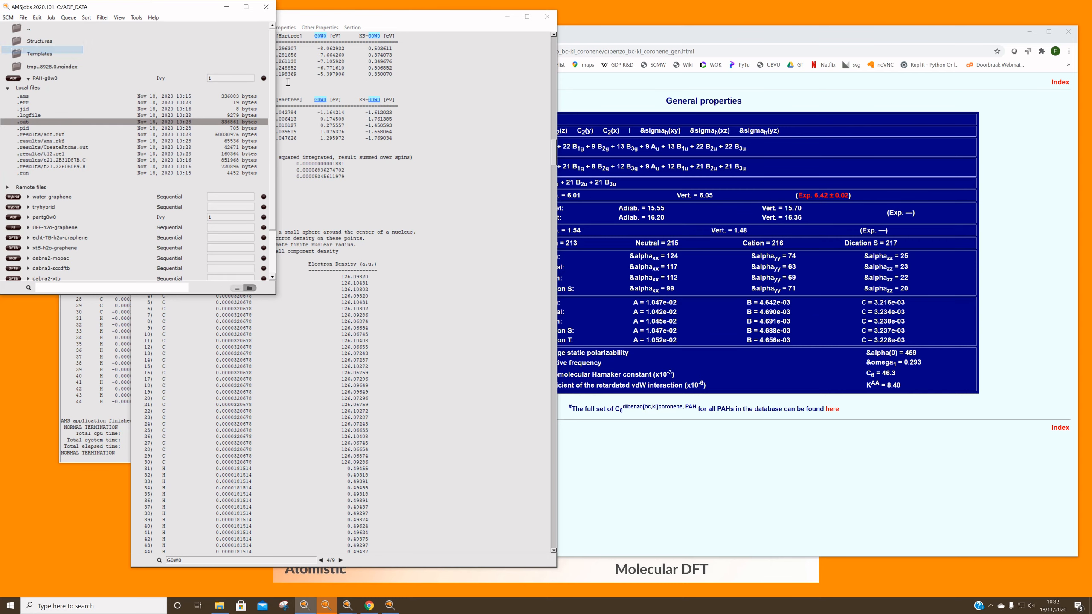
mouse_move(636, 258)
left_mouse_down()
mouse_move(635, 231)
mouse_move(641, 240)
left_mouse_up()
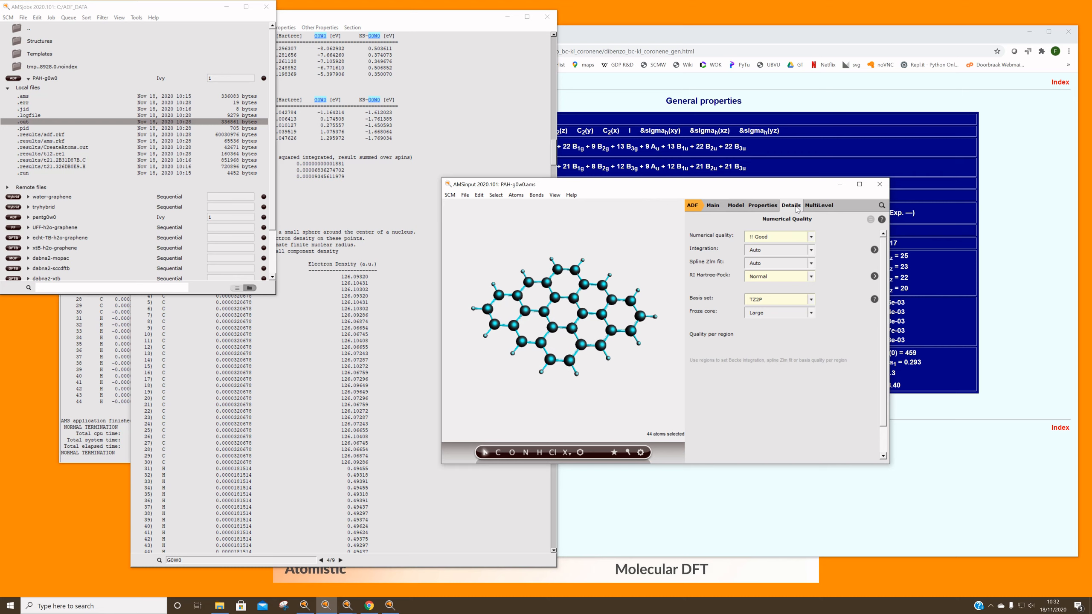
Display the PAH-g0w0 run script, accepting the frozen core warning, and review it down to the ADF engine block with the GW settings
left_click(796, 206)
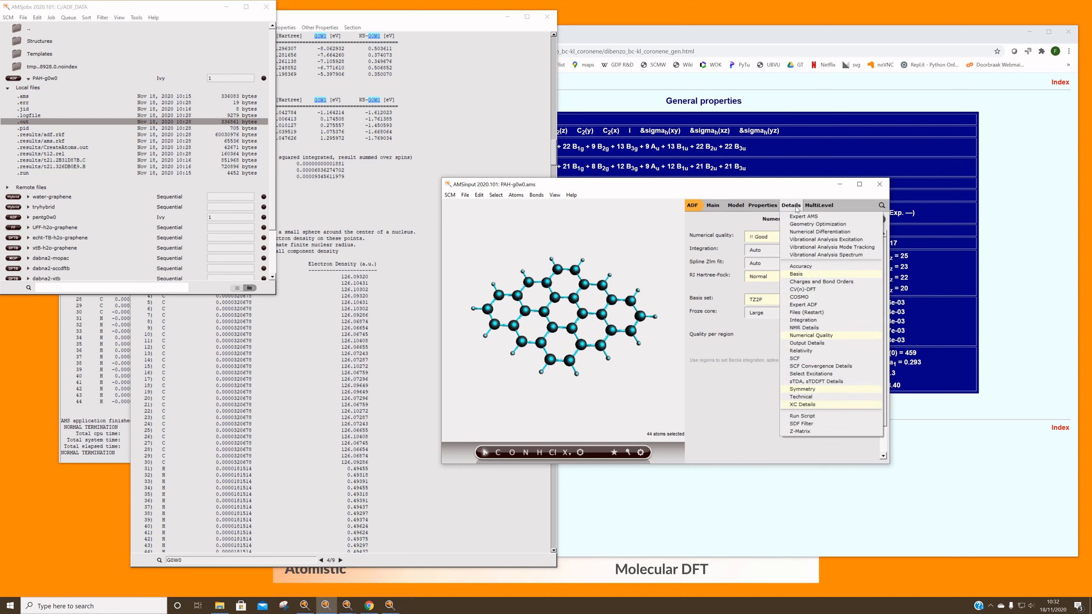
left_click(828, 416)
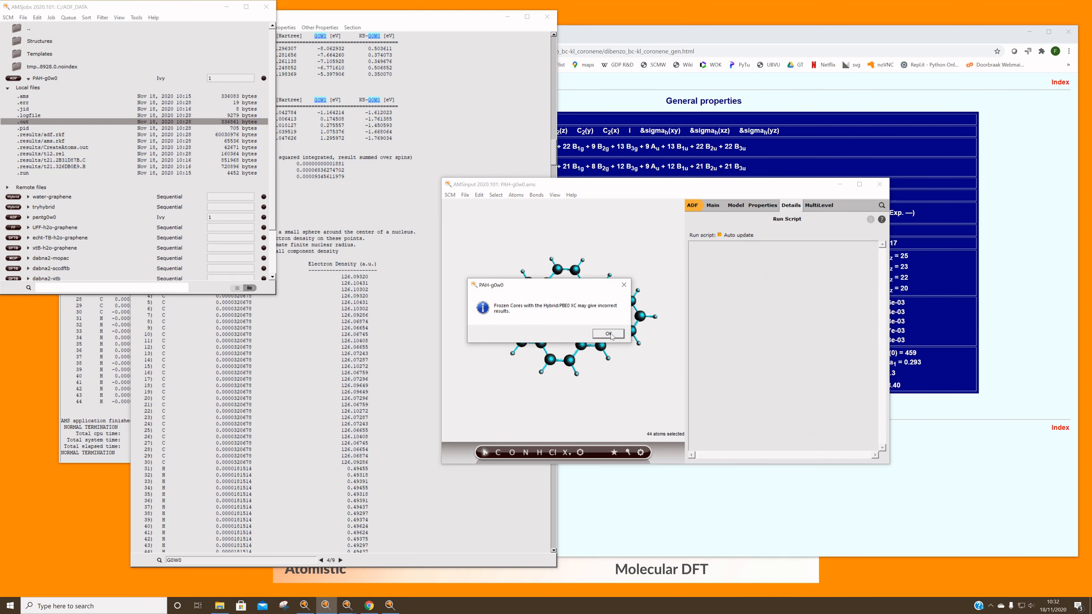
left_click(608, 334)
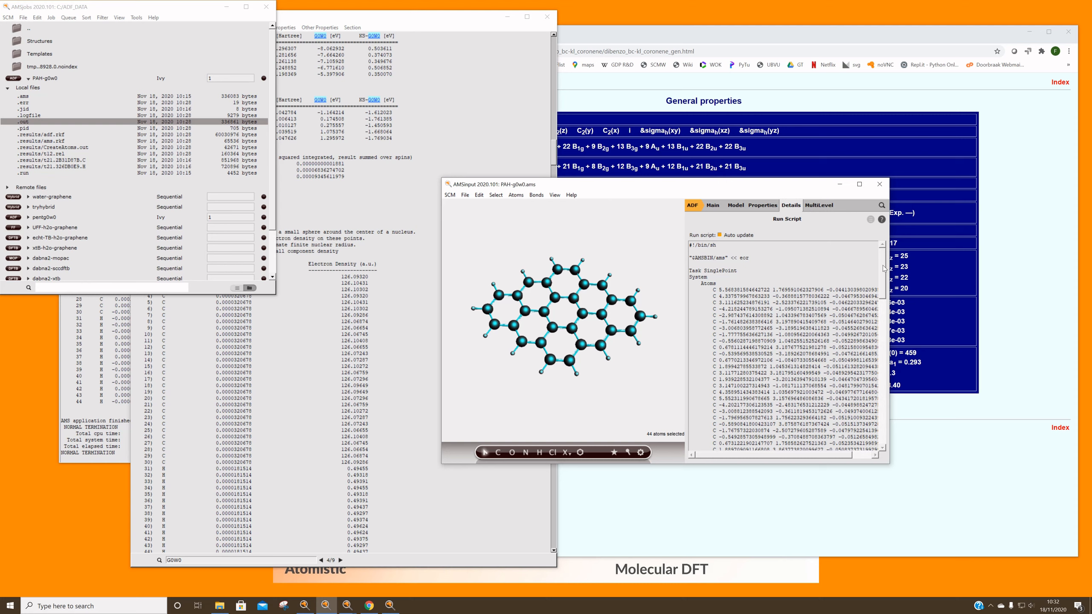
scroll(774, 285, "down", 2)
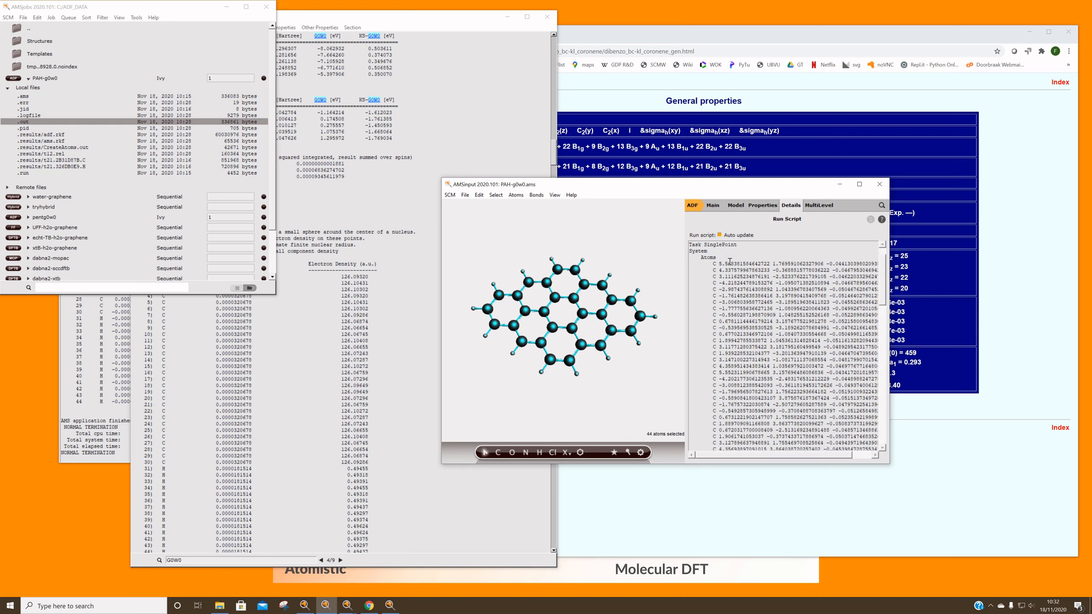
left_click_drag(884, 275, 881, 336)
scroll(834, 336, "down", 2)
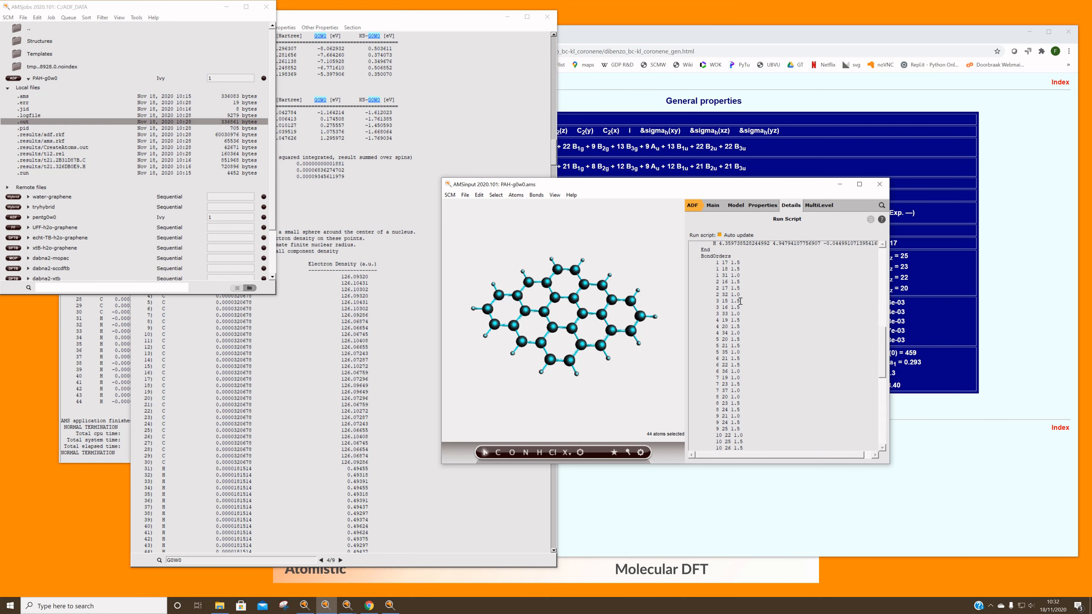
left_click_drag(885, 347, 877, 410)
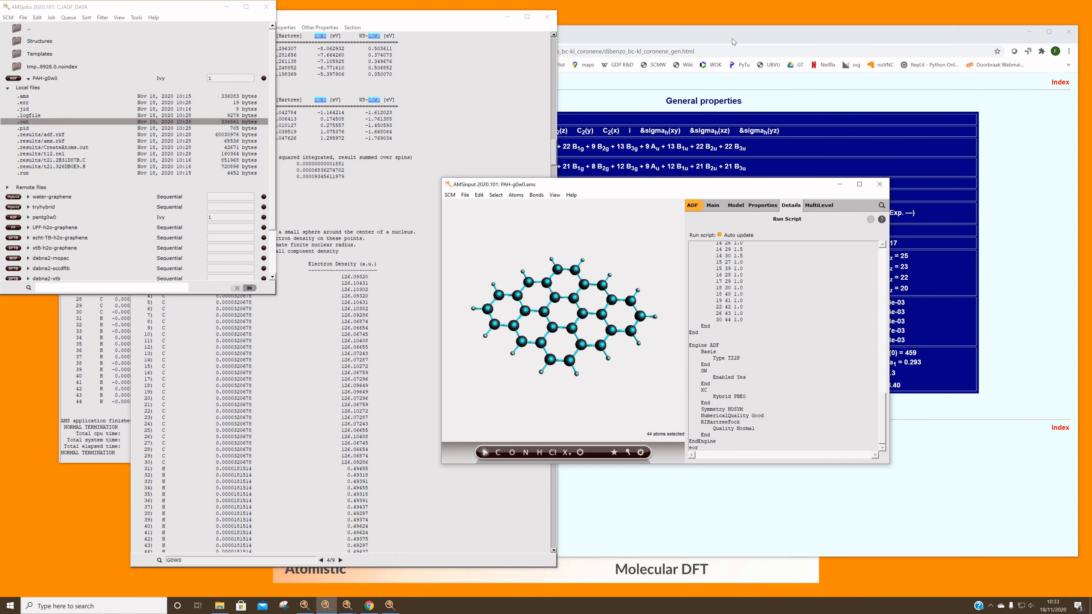
Go to scm.com in the browser, open the latest developments page and review the AMS2020 release notes on the AMS driver
left_click(674, 50)
type("scm")
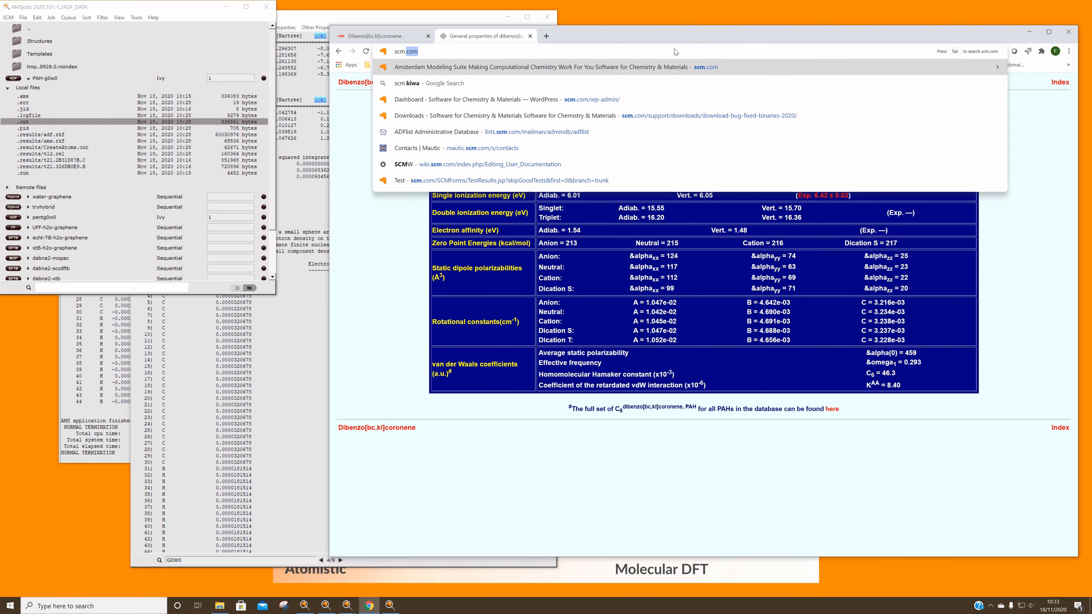
key("Return")
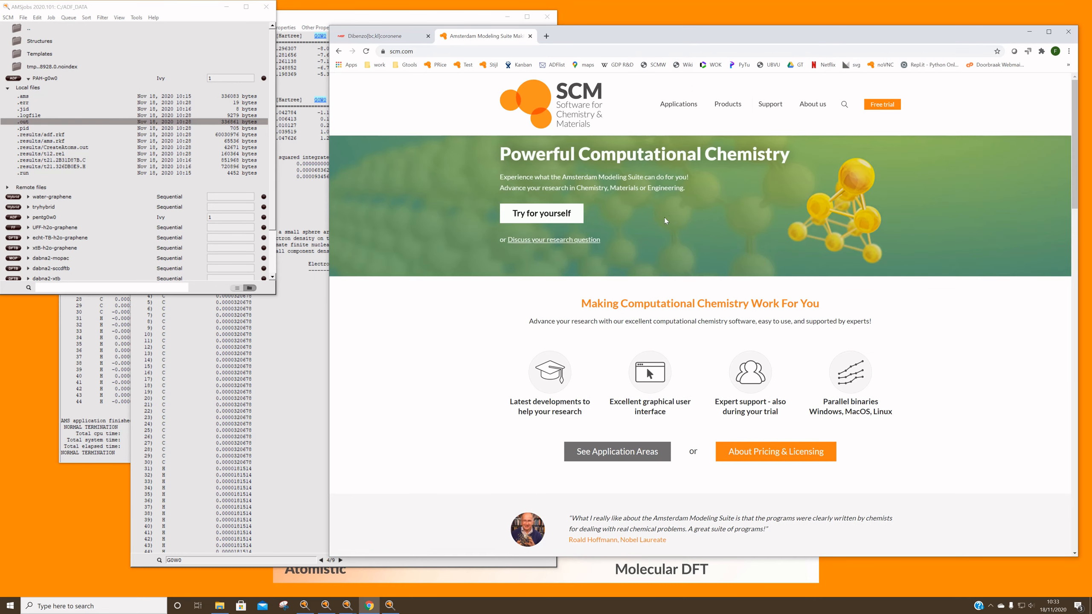
left_click(530, 376)
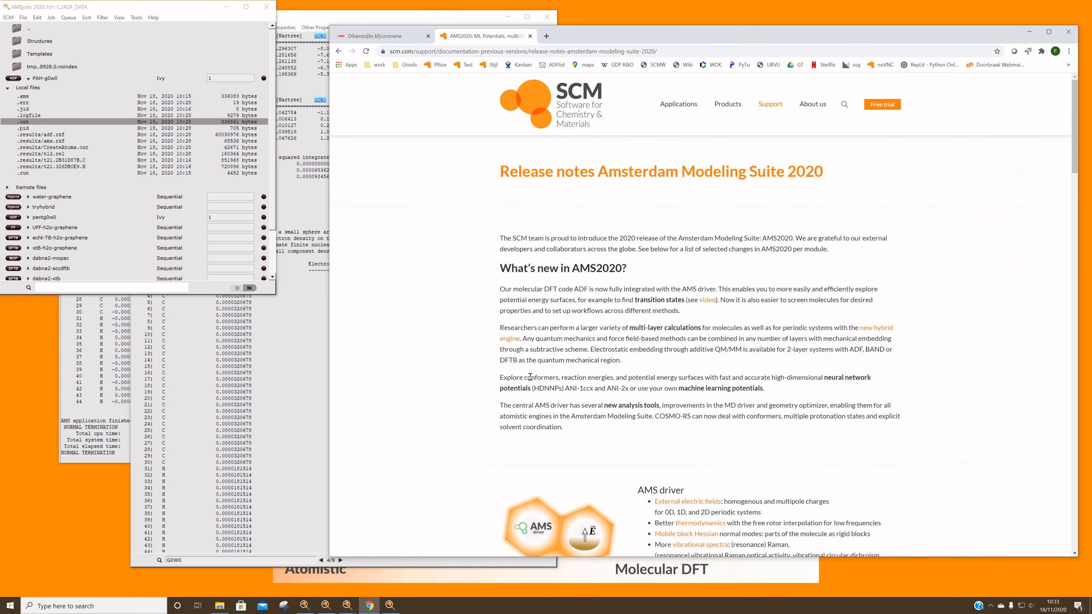
scroll(530, 377, "down", 5)
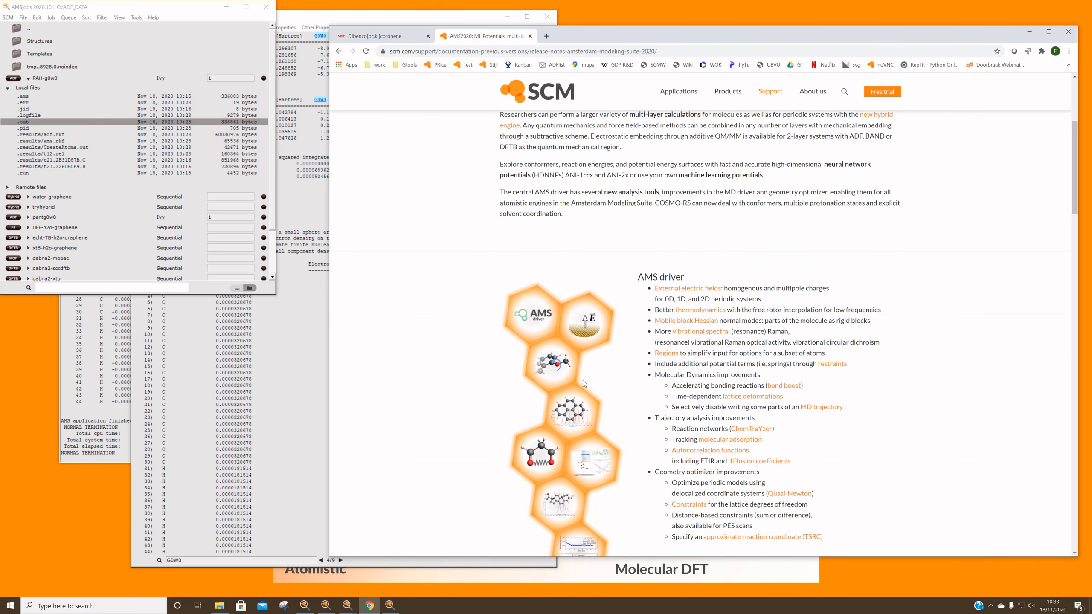
scroll(584, 381, "down", 3)
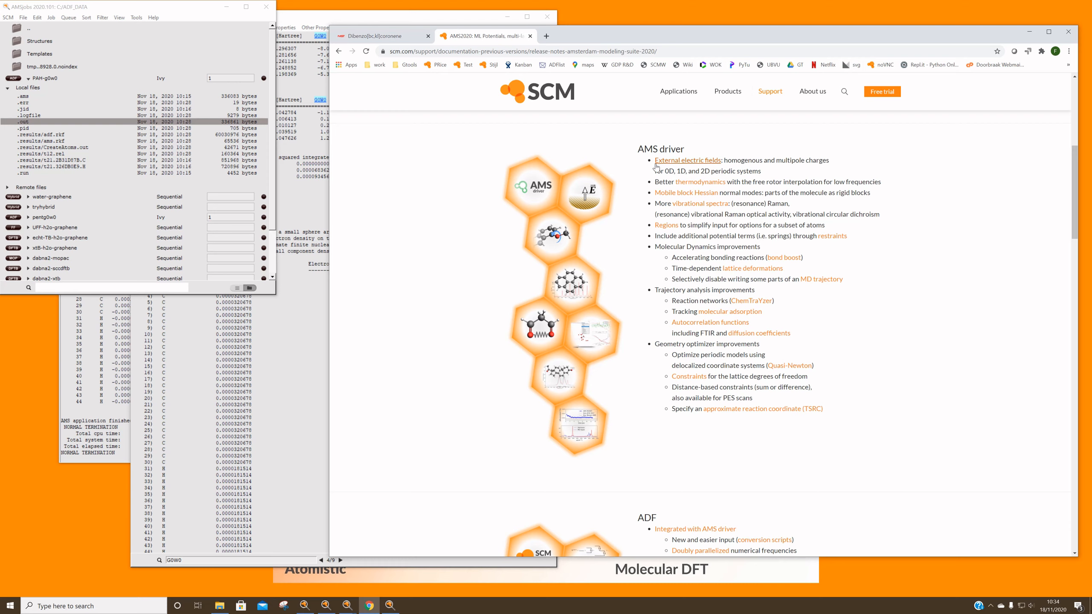